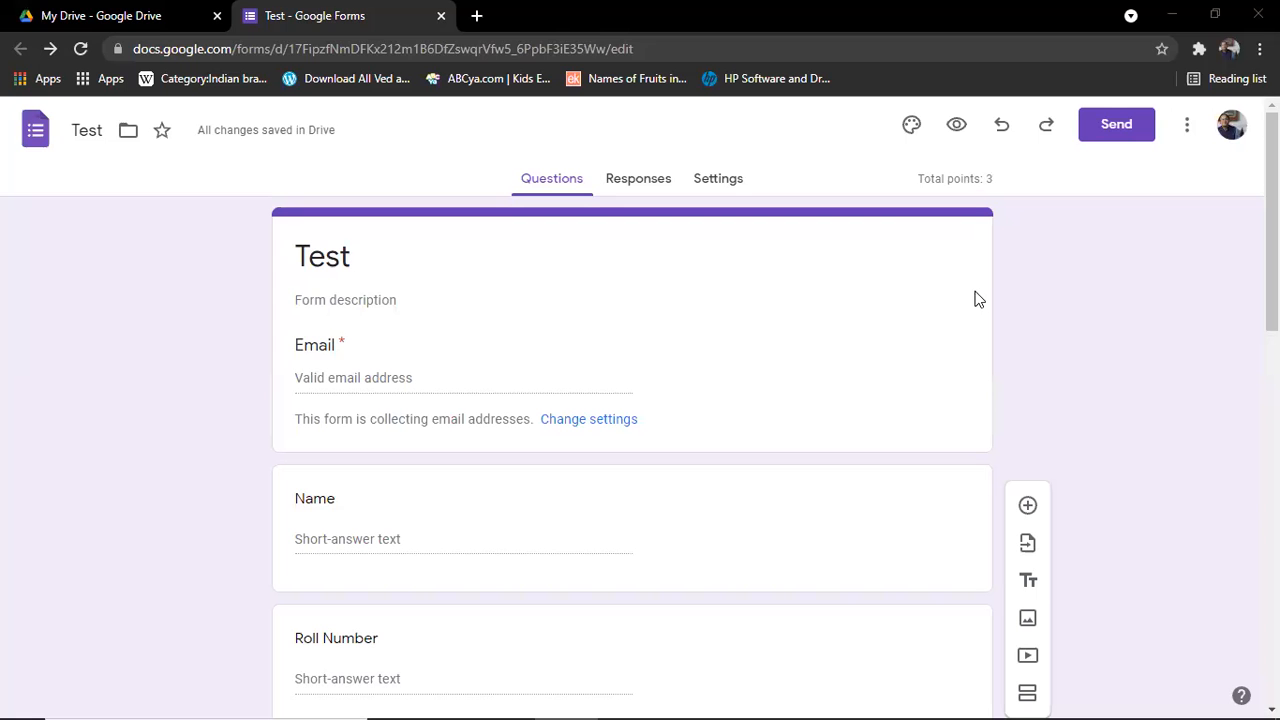
Step: Open the print settings for the Test form and choose Save as PDF as the destination
scroll(645, 332, down, 9)
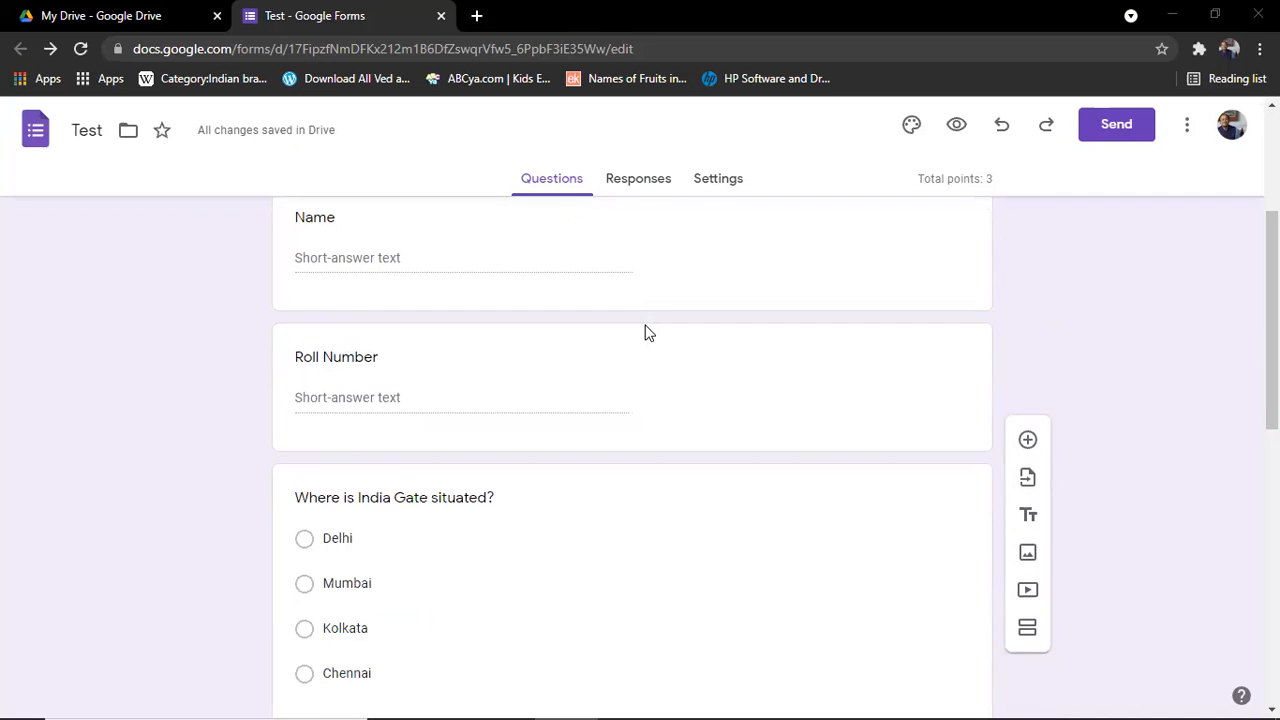
scroll(645, 332, up, 10)
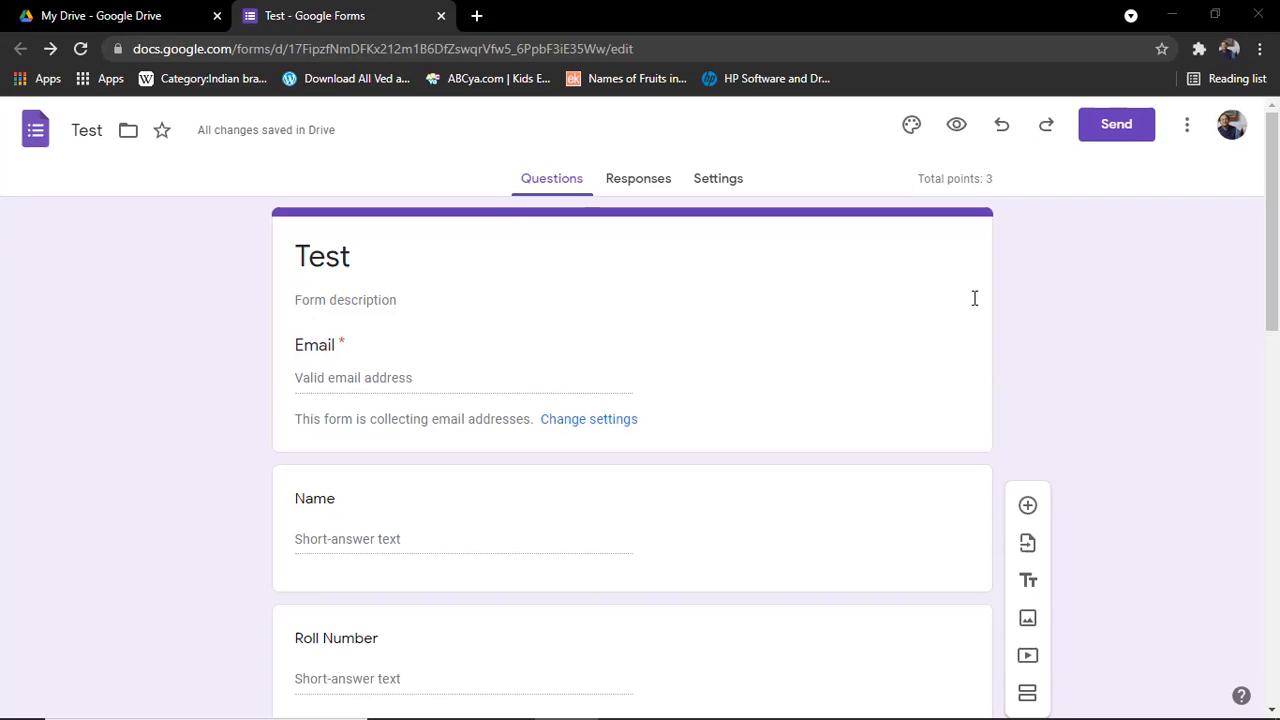
click(1188, 125)
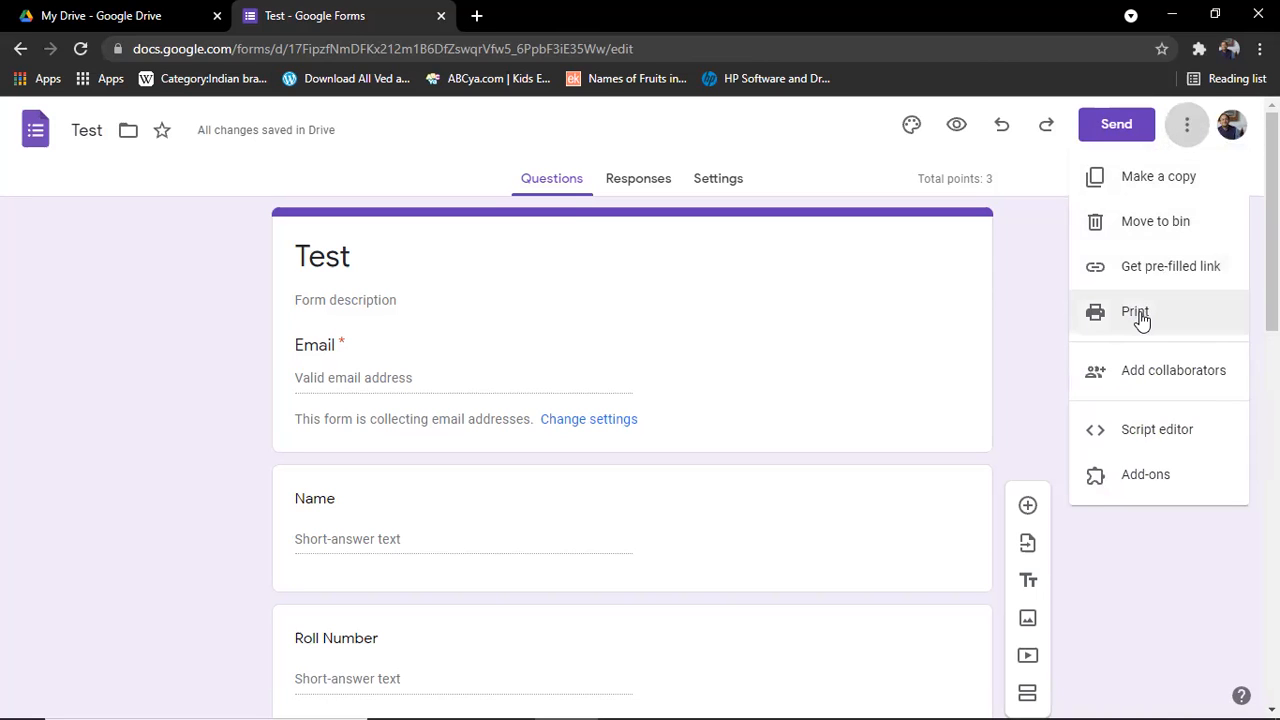
click(1138, 314)
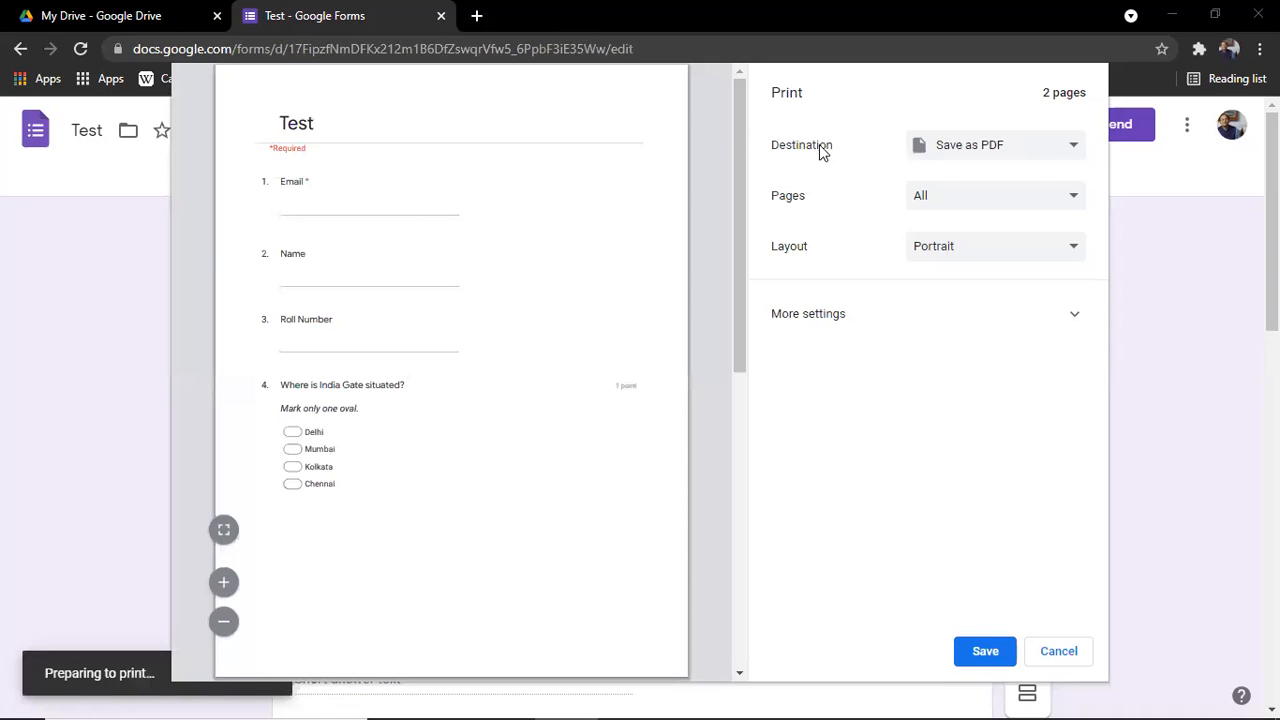
click(1077, 150)
click(1025, 216)
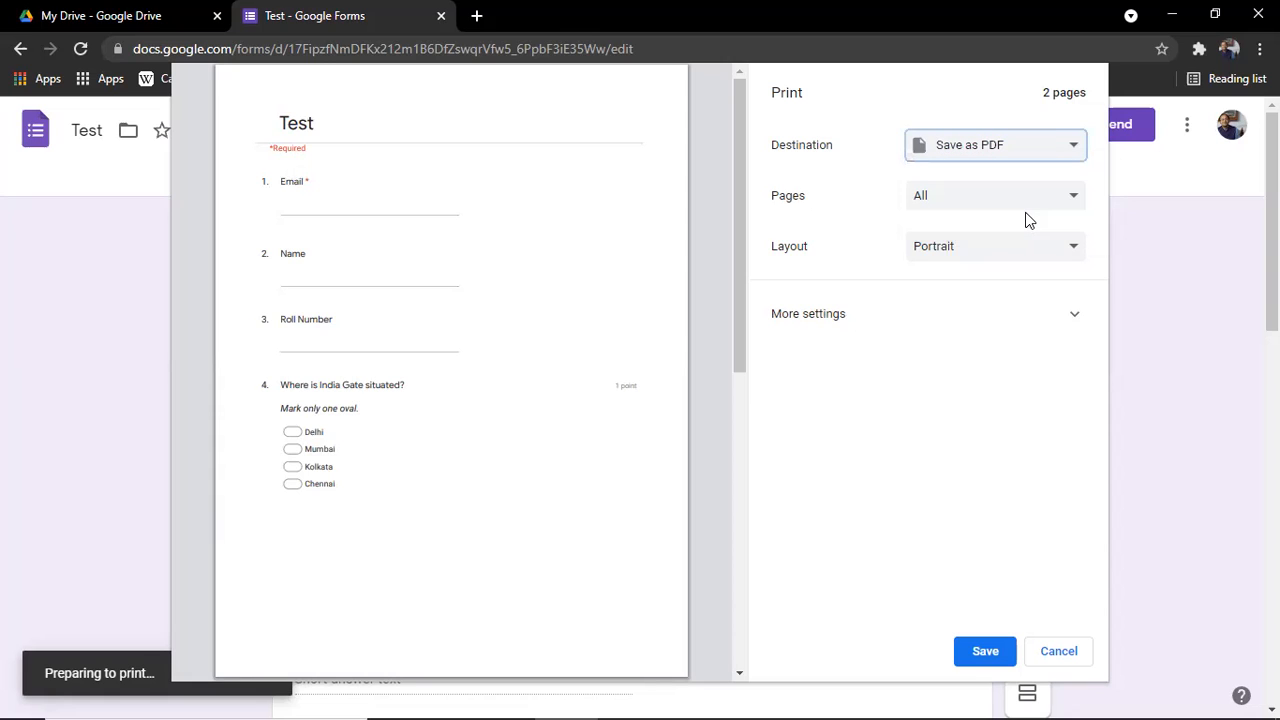
Step: Save the form as the PDF file "Test - Google Forms" in My Drive on Google Drive (G:)
click(981, 651)
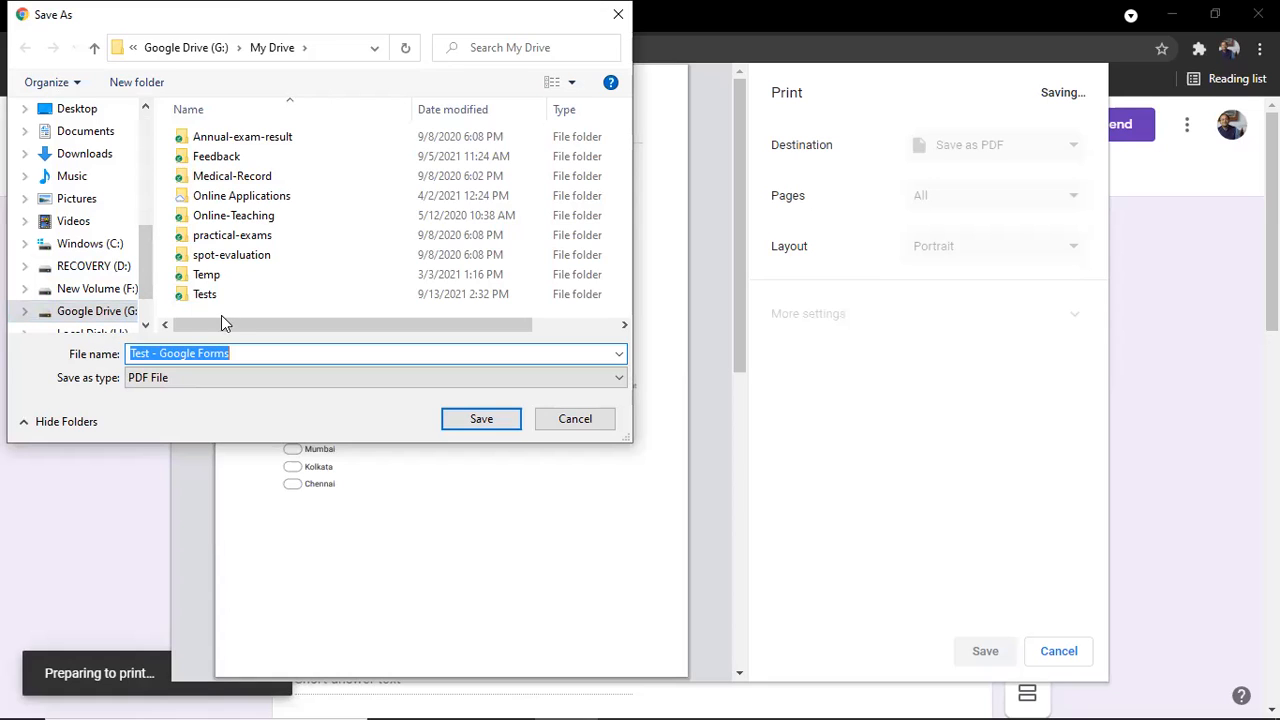
click(100, 313)
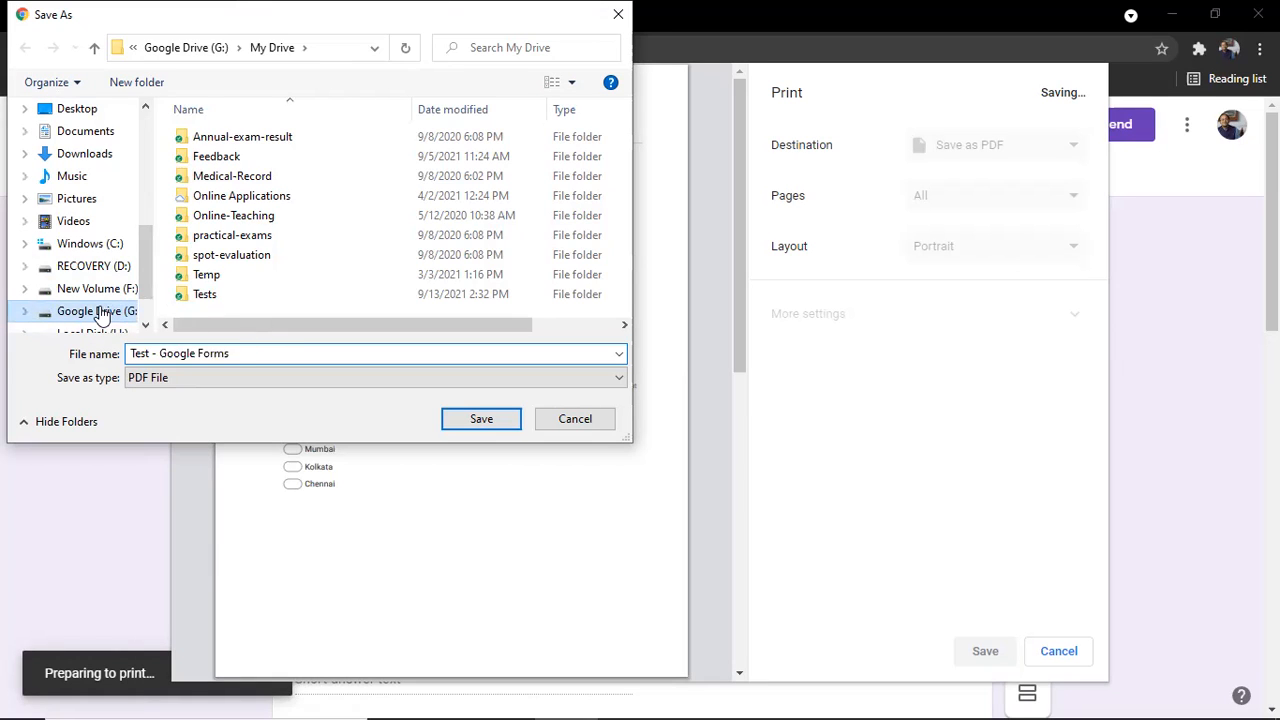
double_click(228, 180)
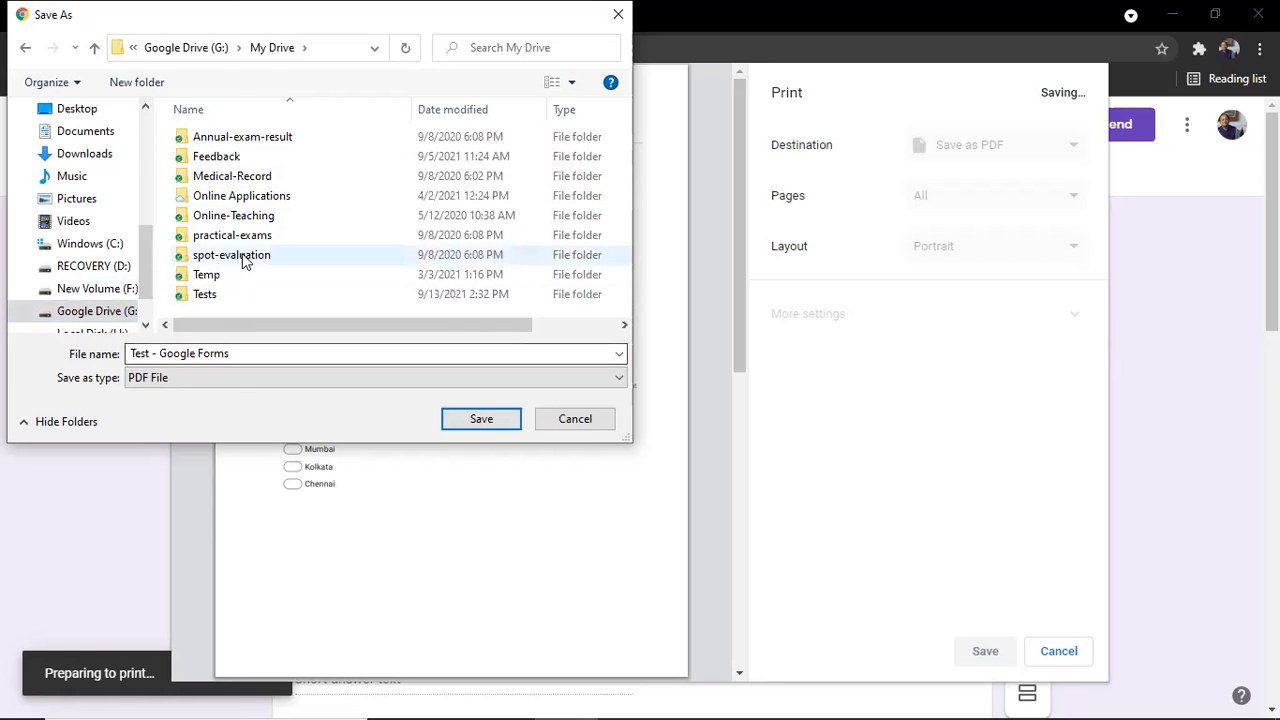
scroll(242, 253, right, 2)
scroll(232, 253, left, 1)
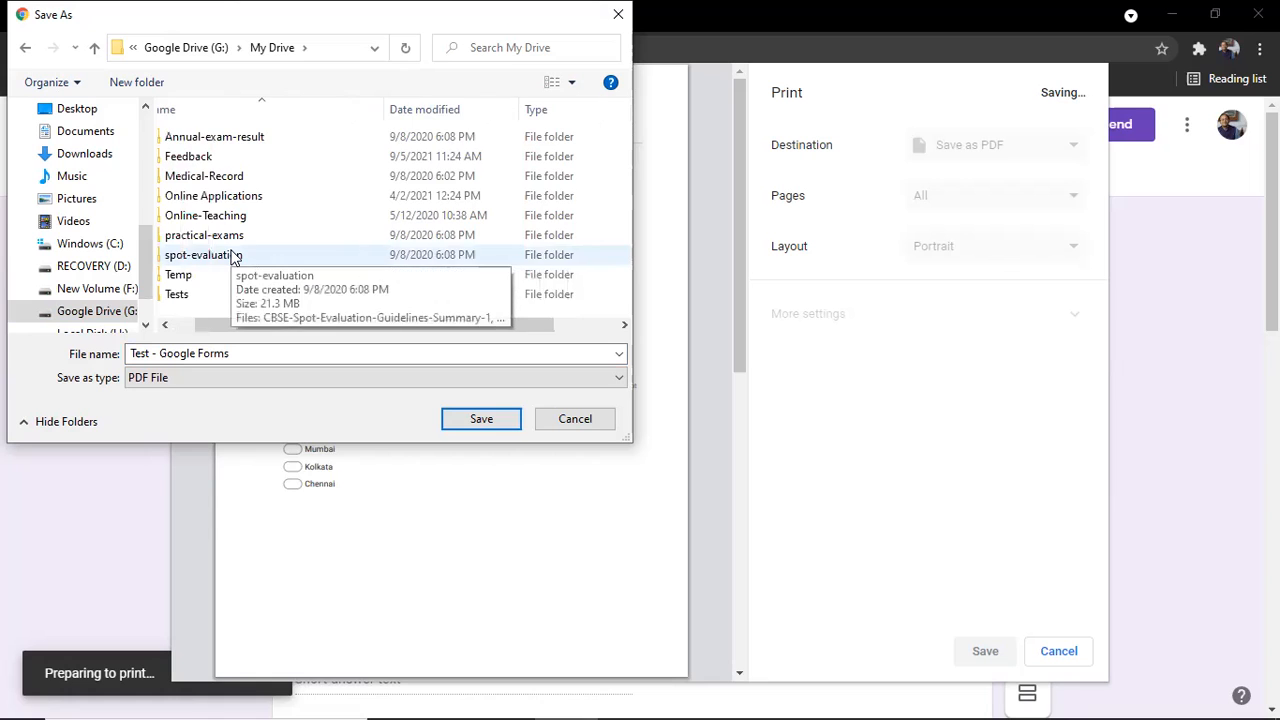
click(488, 420)
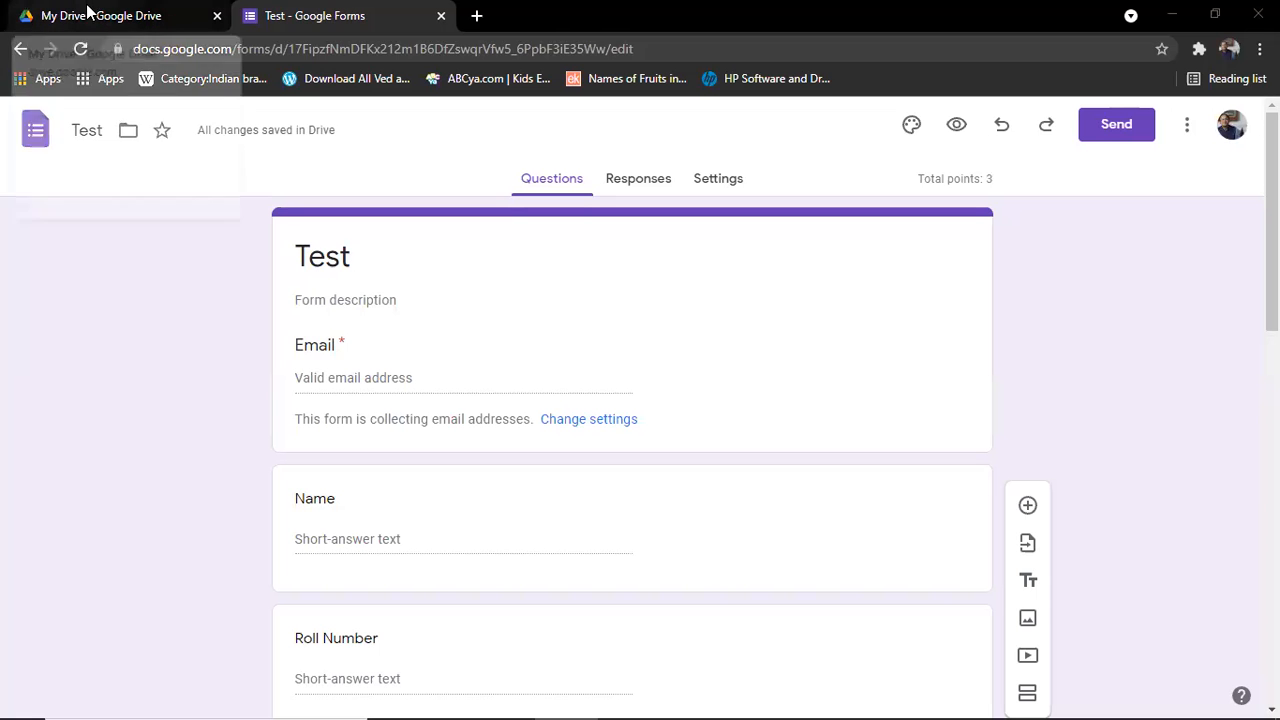
Step: Switch to Google Drive and open Test - Google Forms.pdf with Google Docs
click(88, 12)
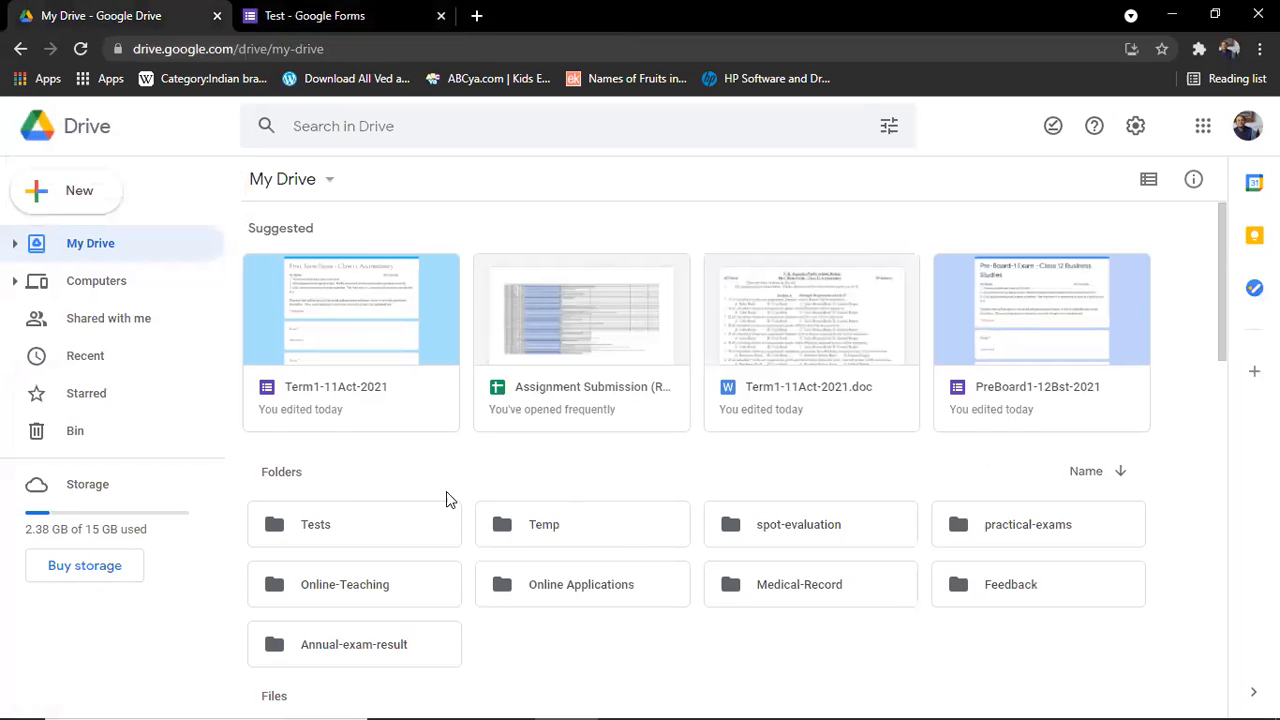
scroll(447, 493, down, 5)
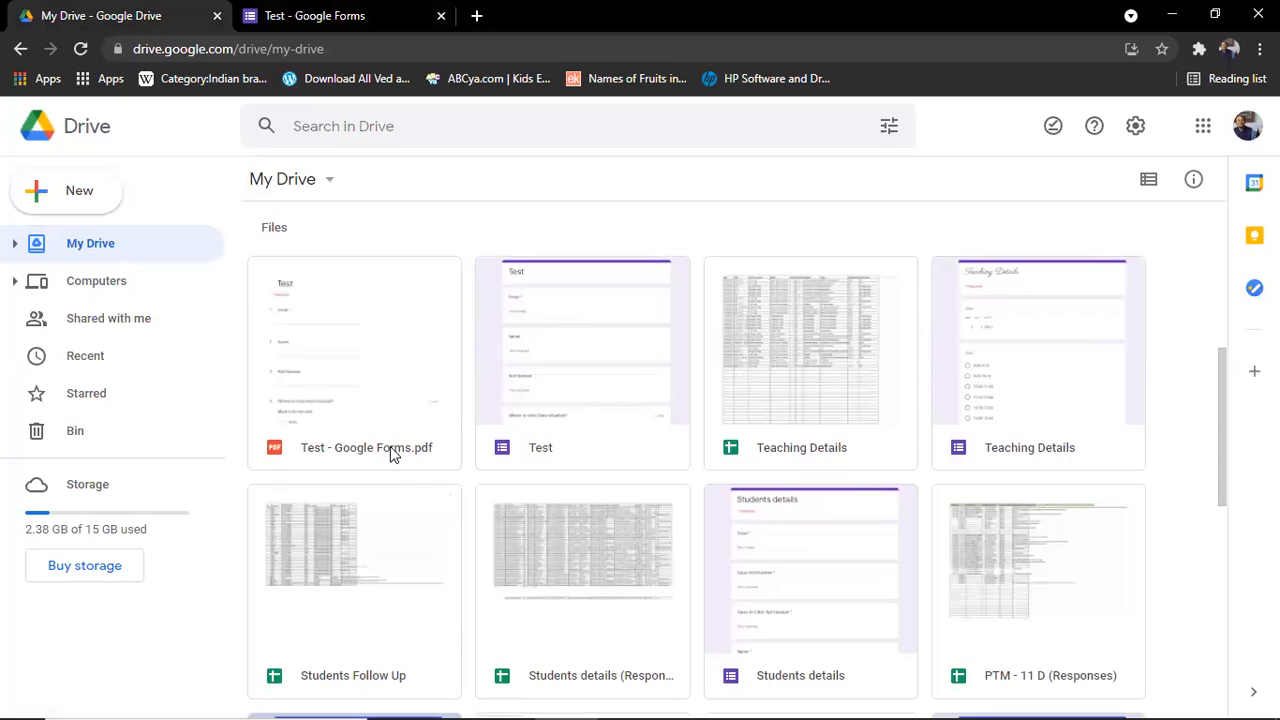
right_click(352, 401)
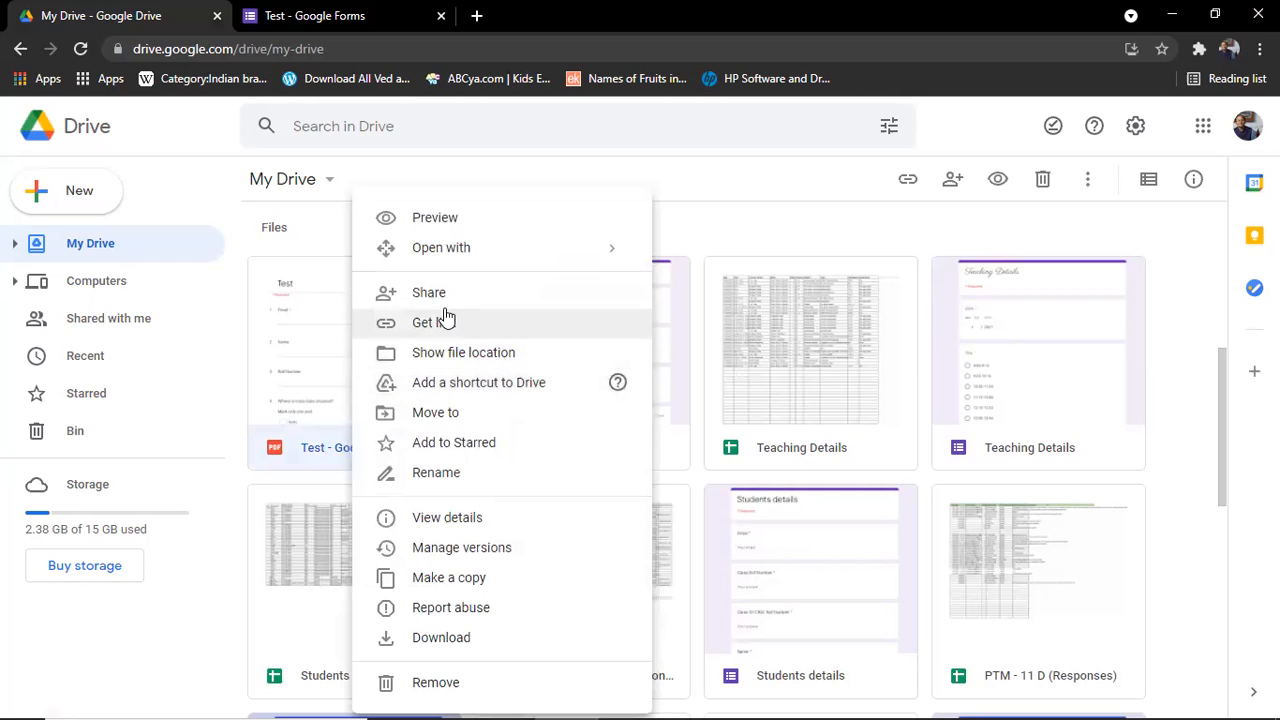
mouse_move(446, 256)
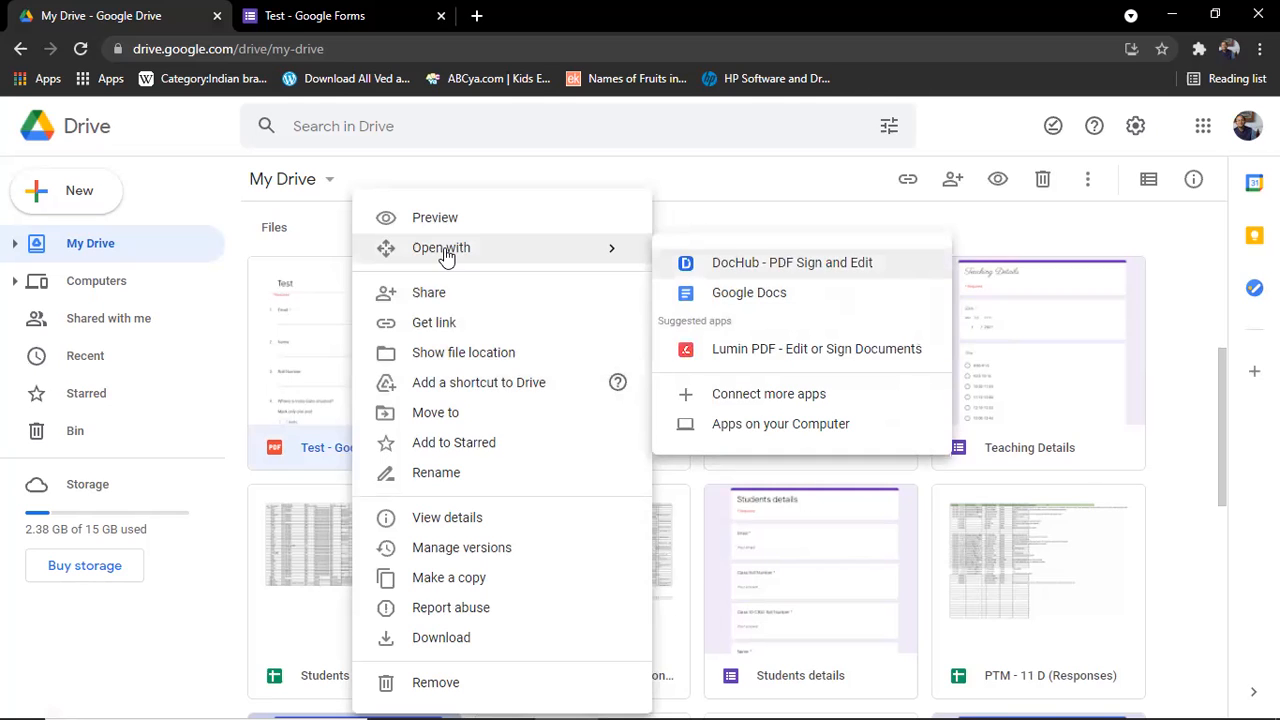
click(776, 303)
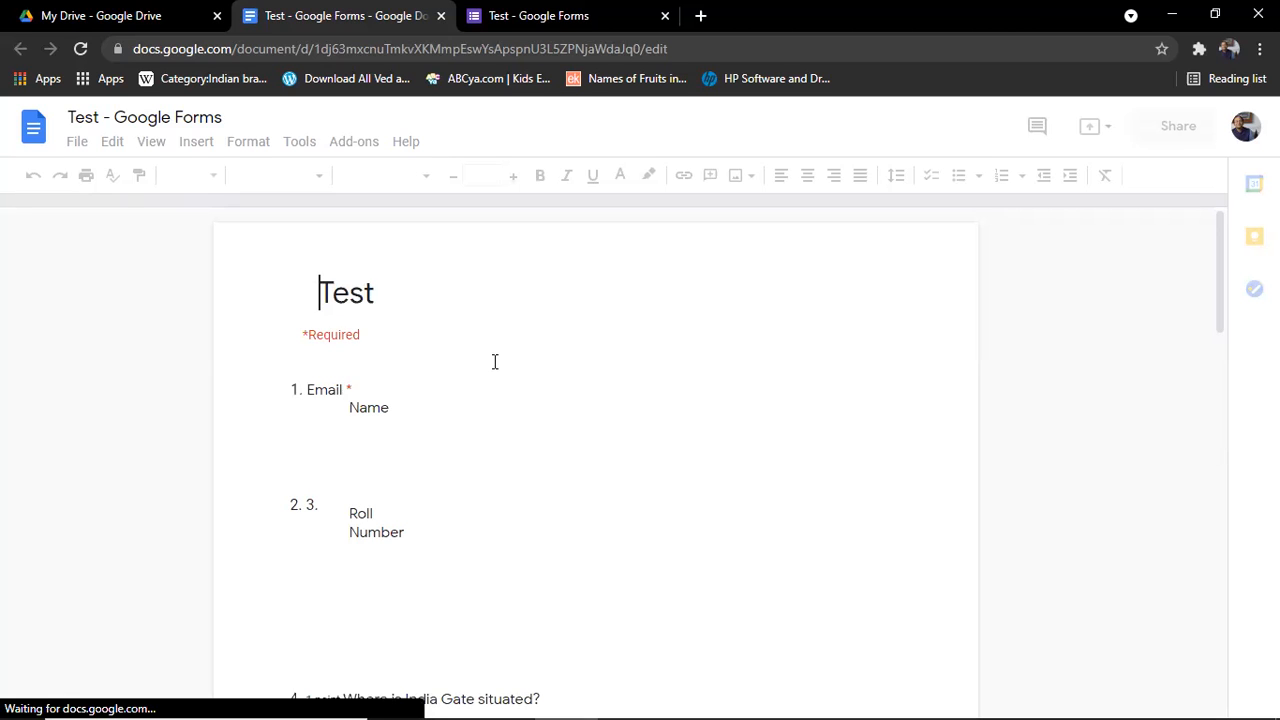
Step: Look through the converted document and copy its entire content
scroll(494, 361, down, 10)
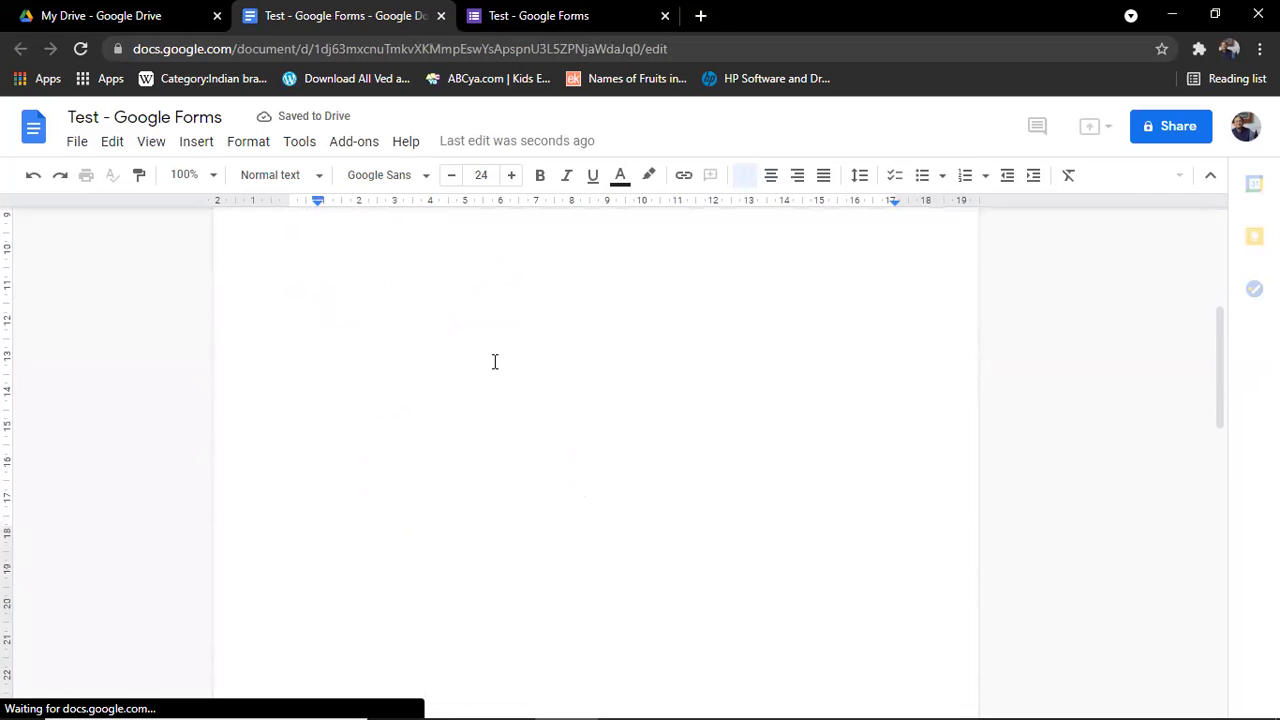
scroll(494, 361, down, 2)
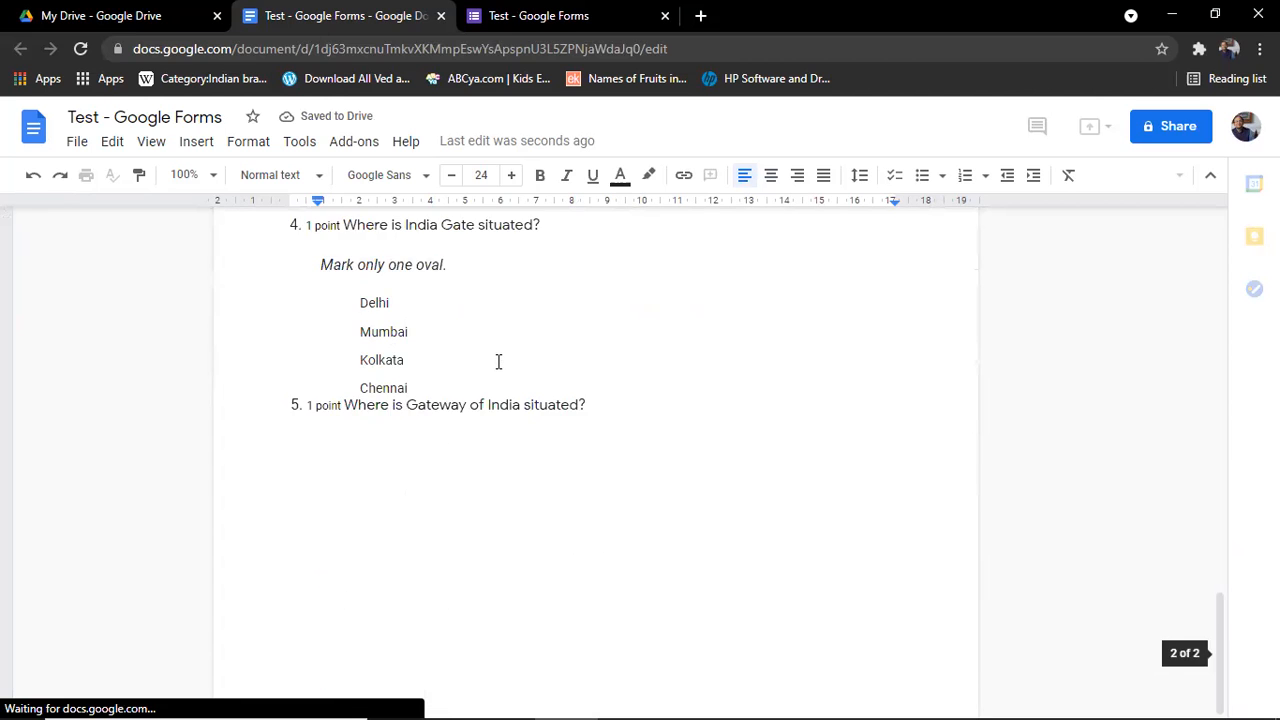
scroll(498, 361, up, 12)
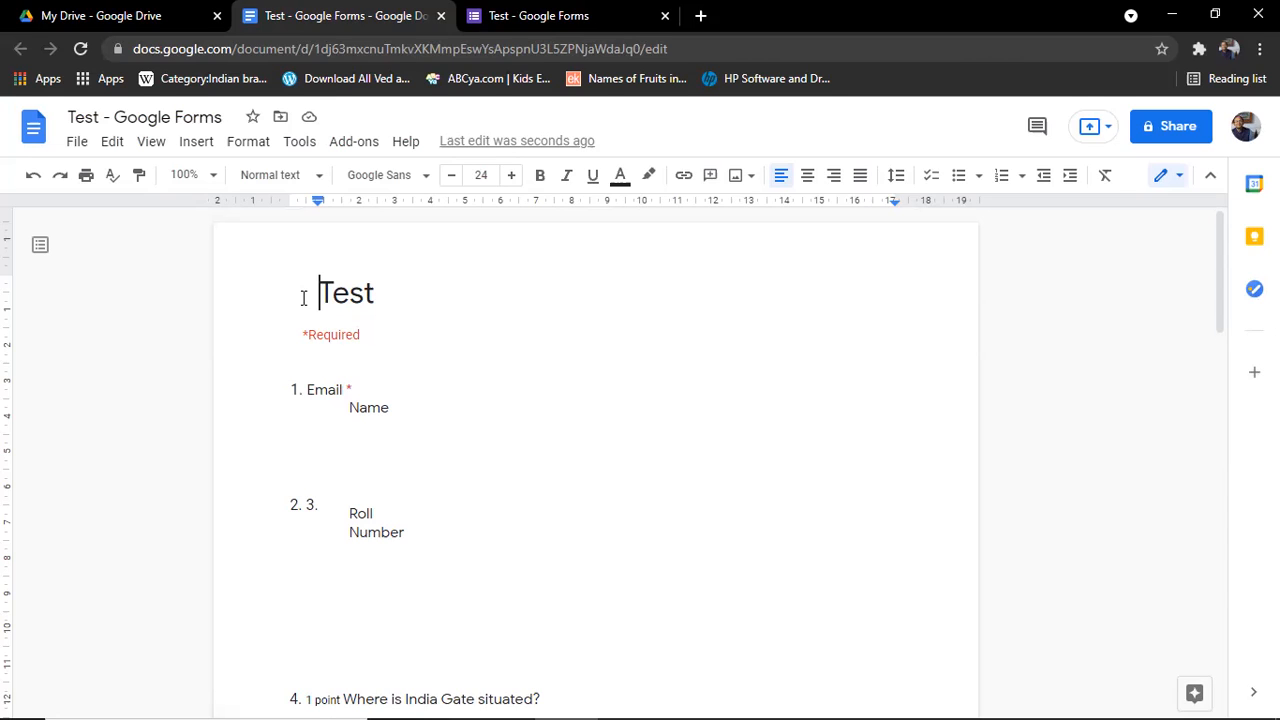
click(335, 304)
key(ctrl+a)
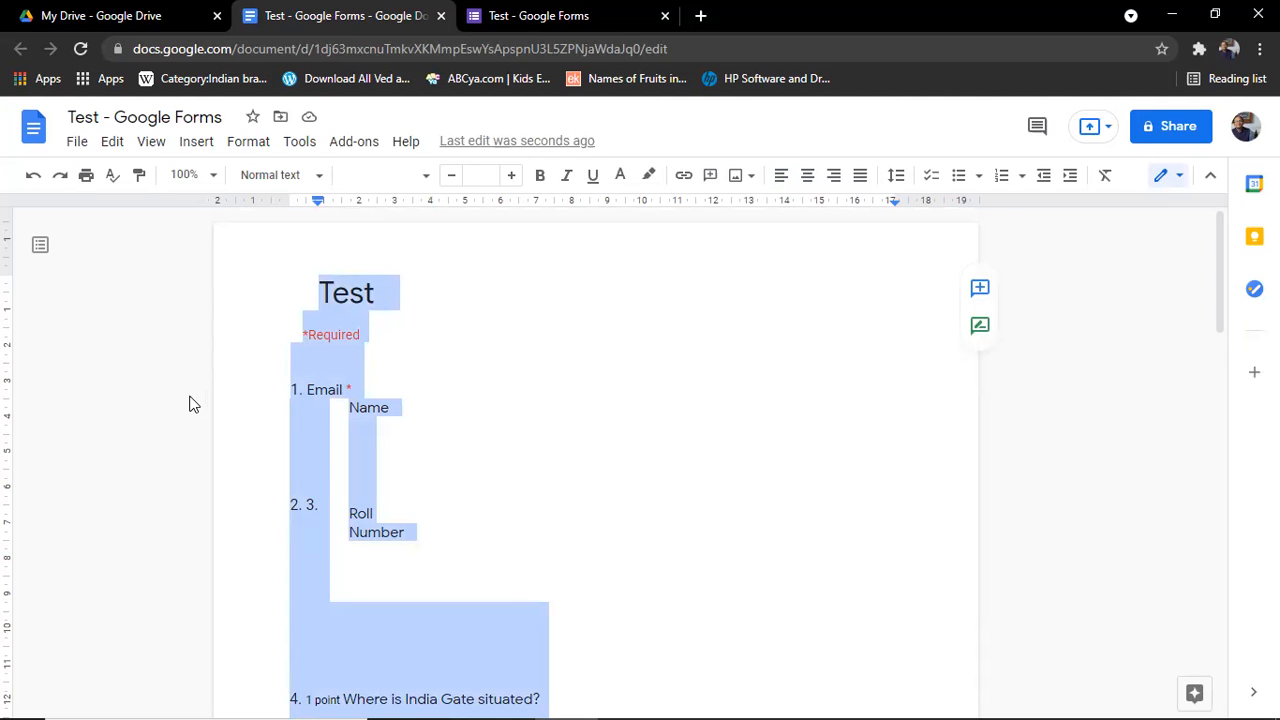
click(366, 391)
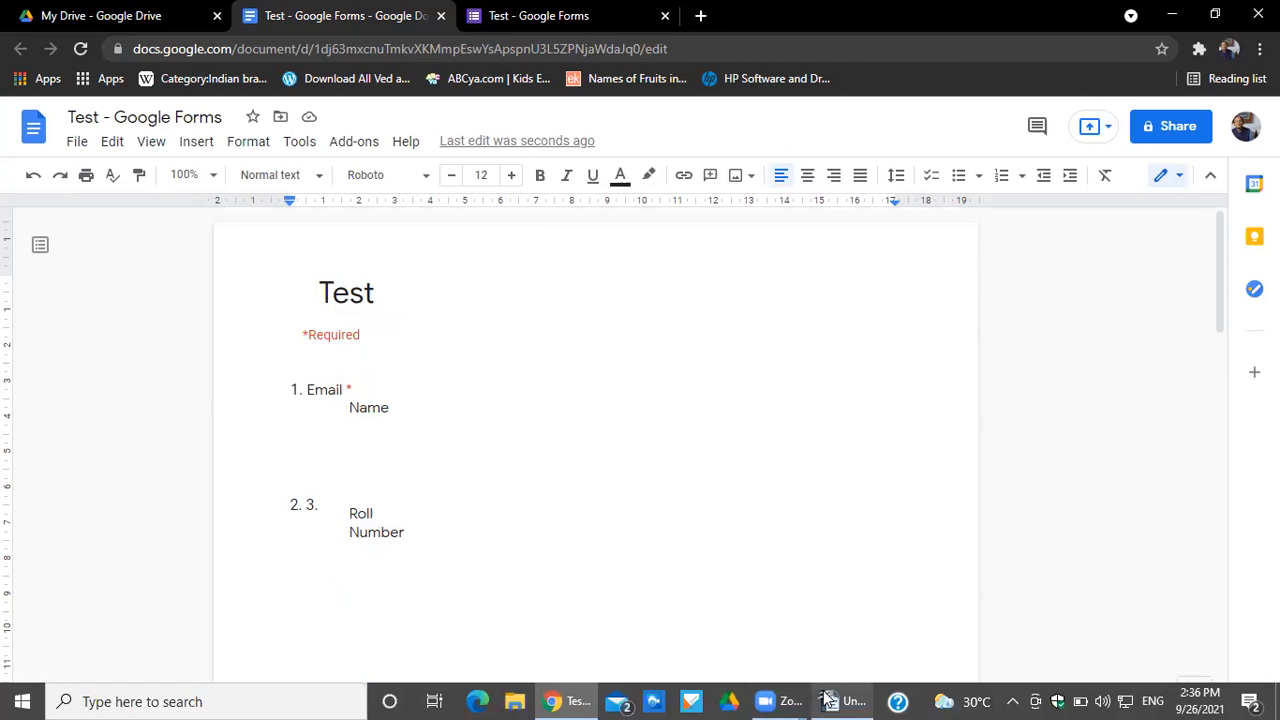
Step: Switch to OpenOffice Writer and paste the copied form content into the blank document
mouse_move(842, 699)
click(834, 630)
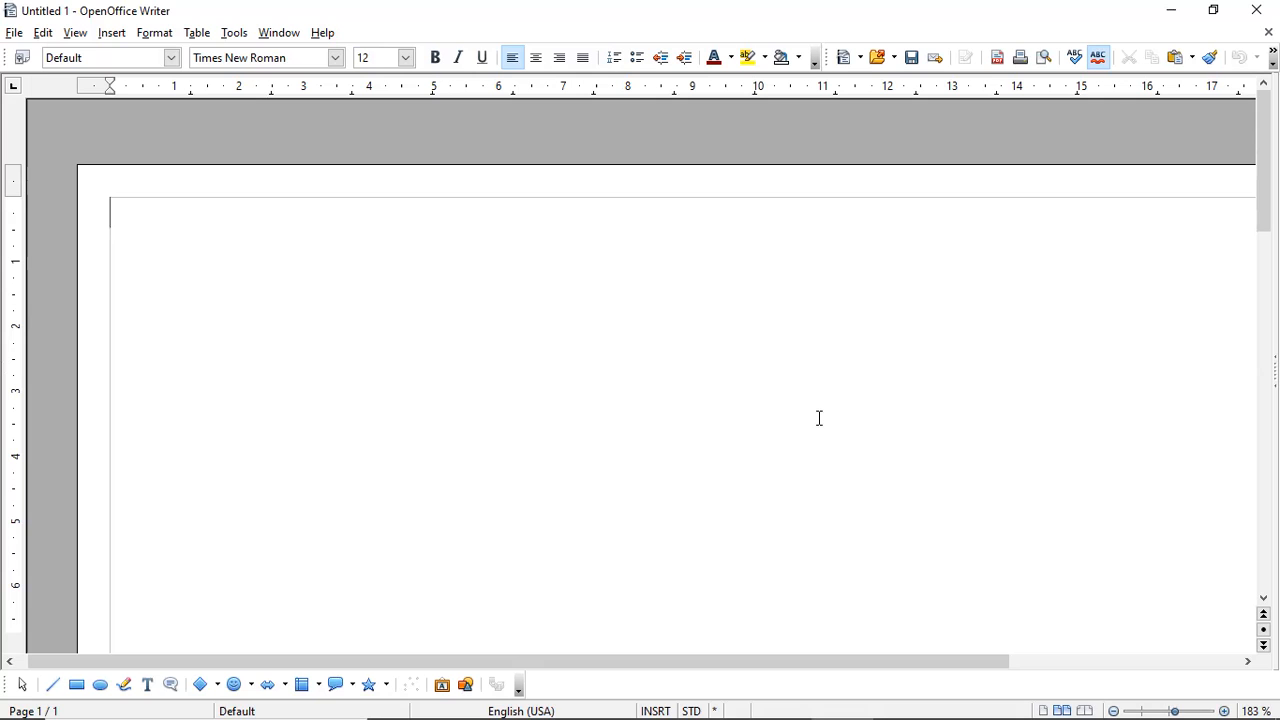
key(ctrl+v)
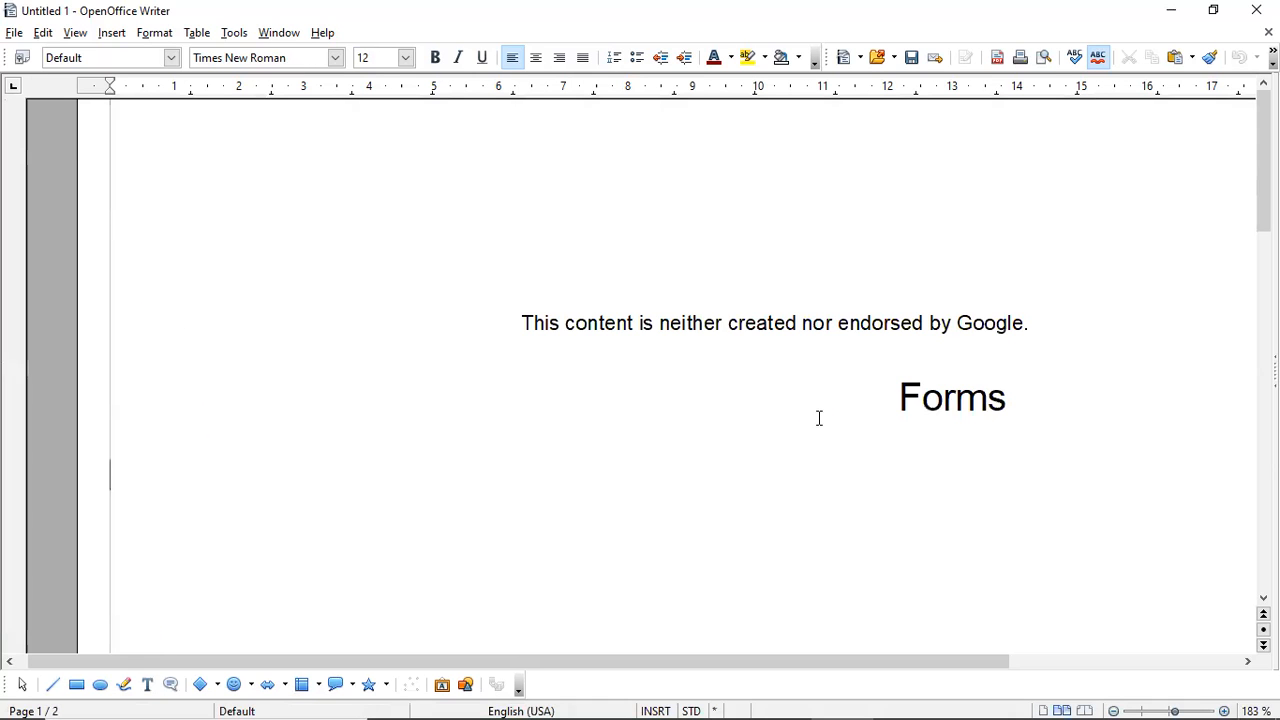
scroll(765, 428, up, 15)
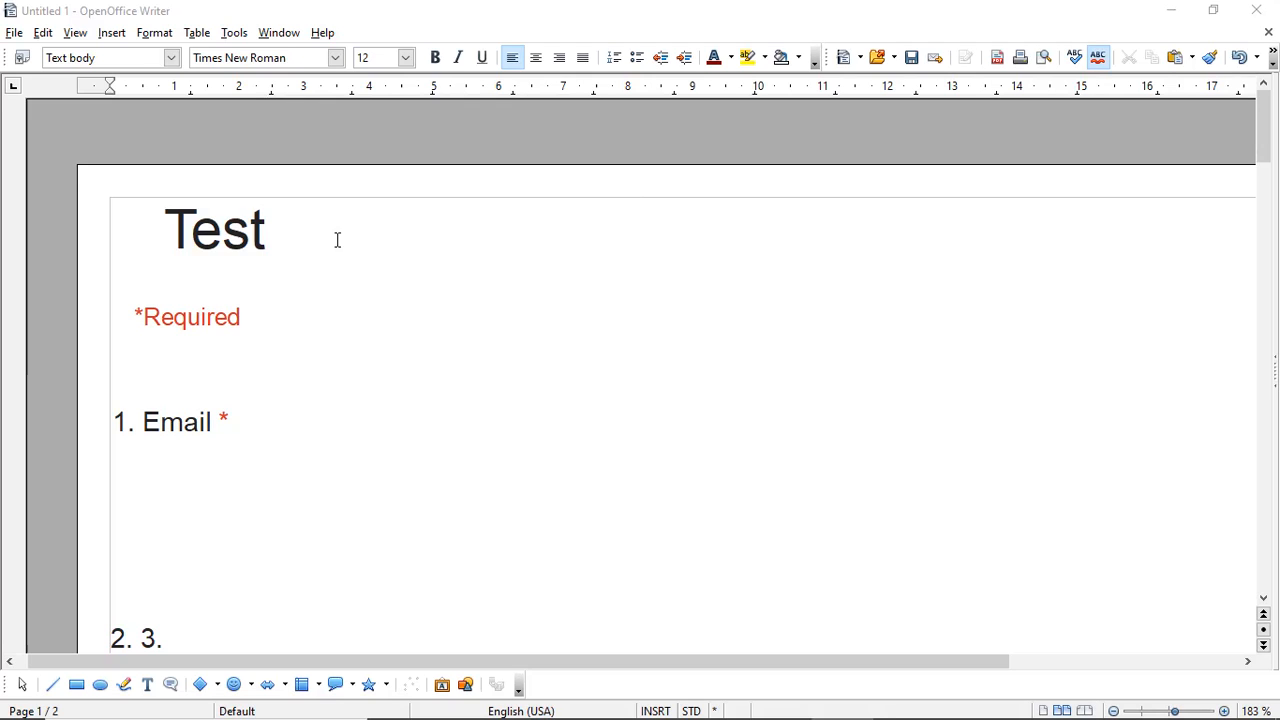
Step: Set the font size of the whole pasted document to 12
click(250, 230)
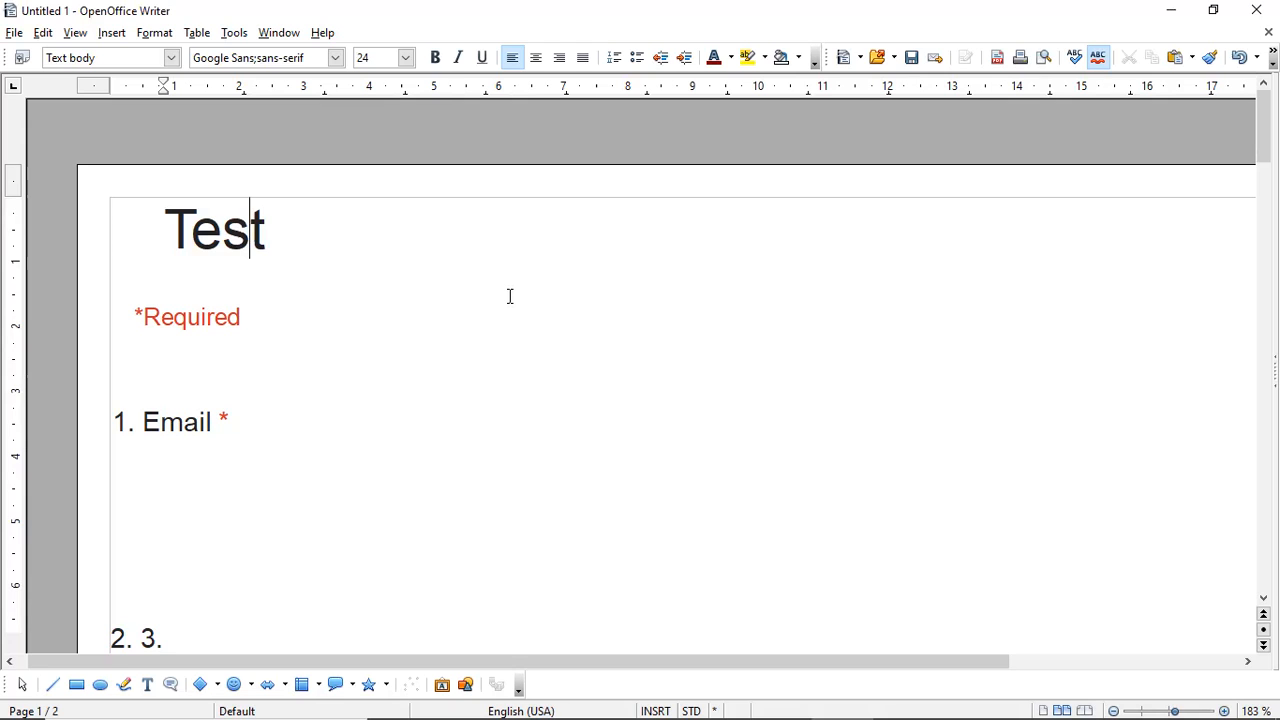
key(ctrl+a)
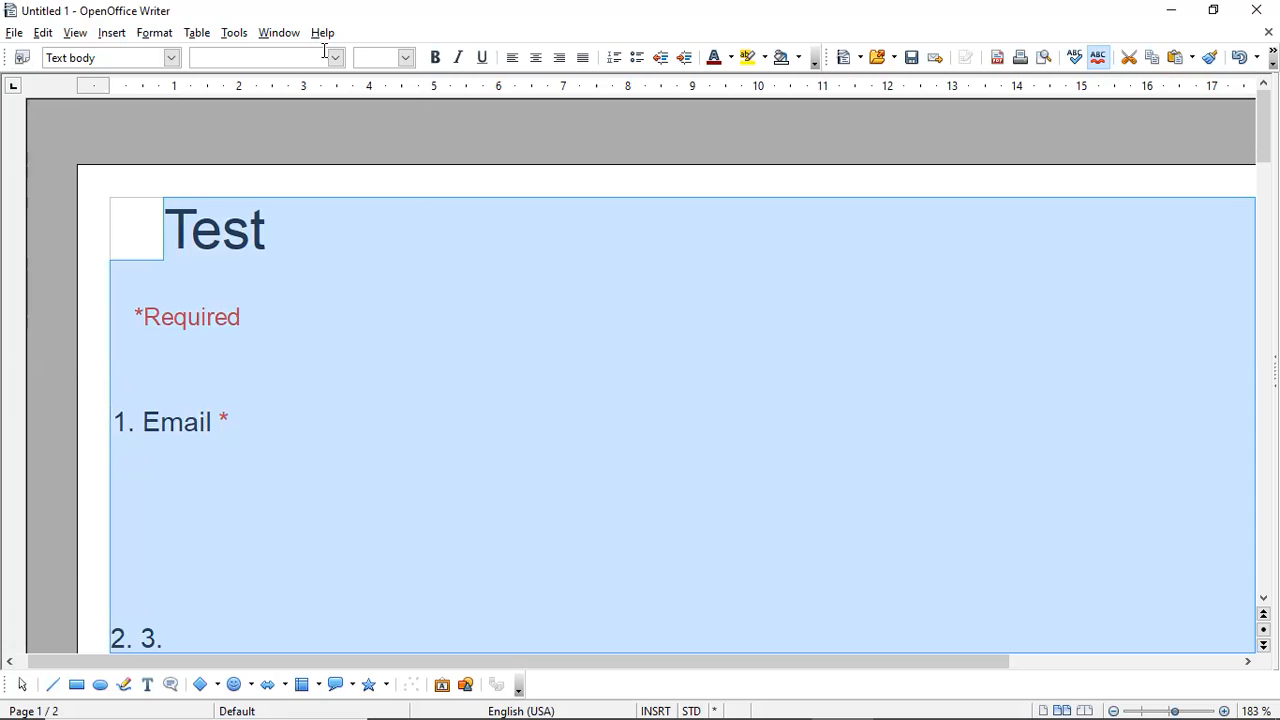
click(405, 57)
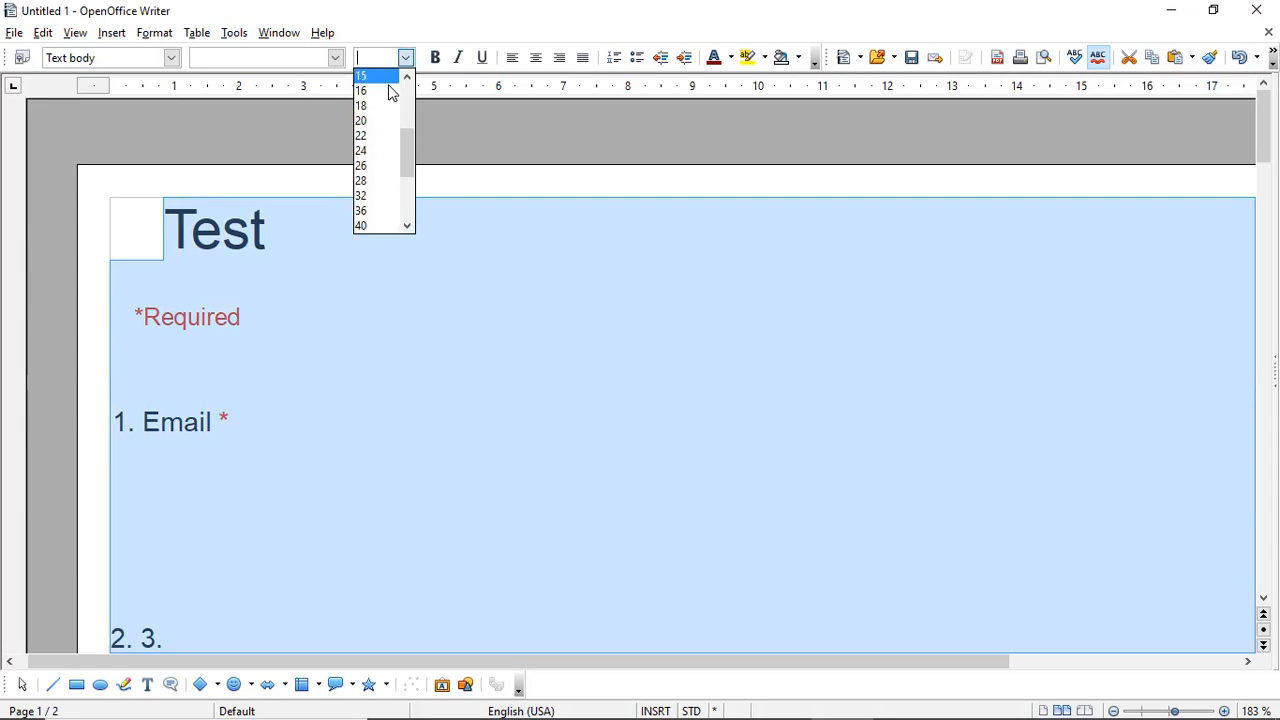
scroll(391, 95, up, 2)
click(379, 118)
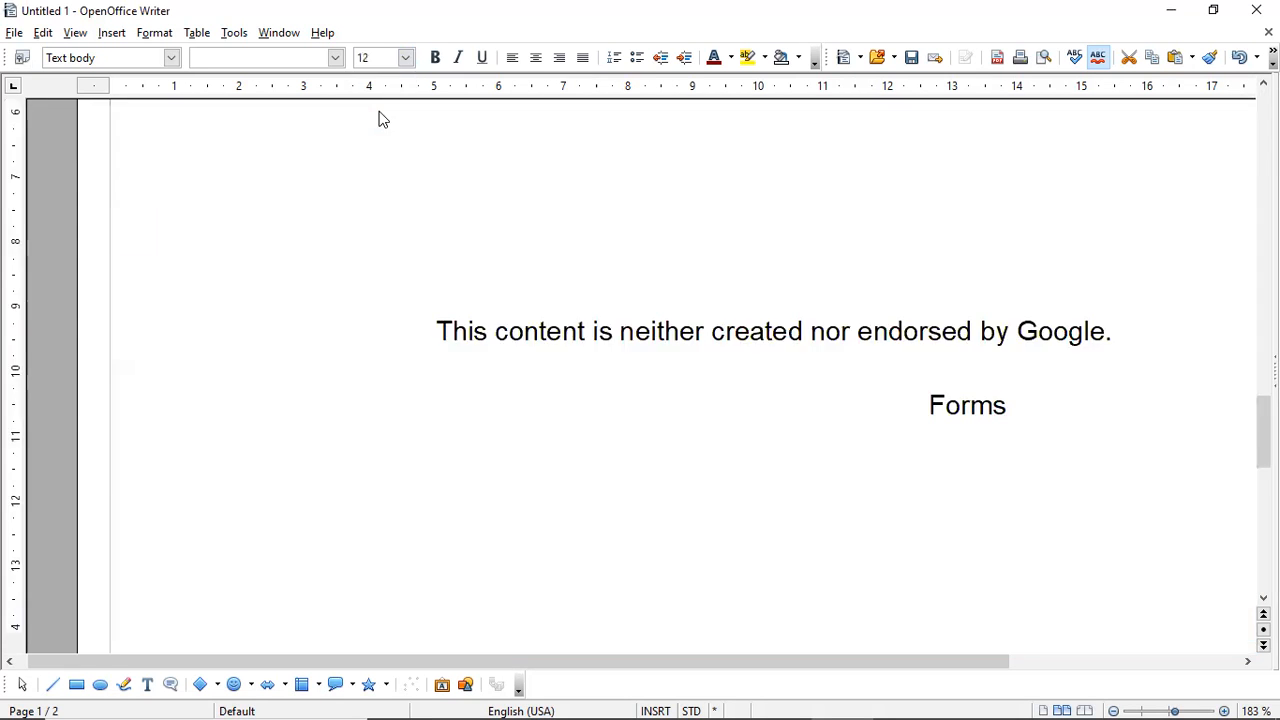
scroll(780, 423, up, 5)
scroll(780, 423, up, 10)
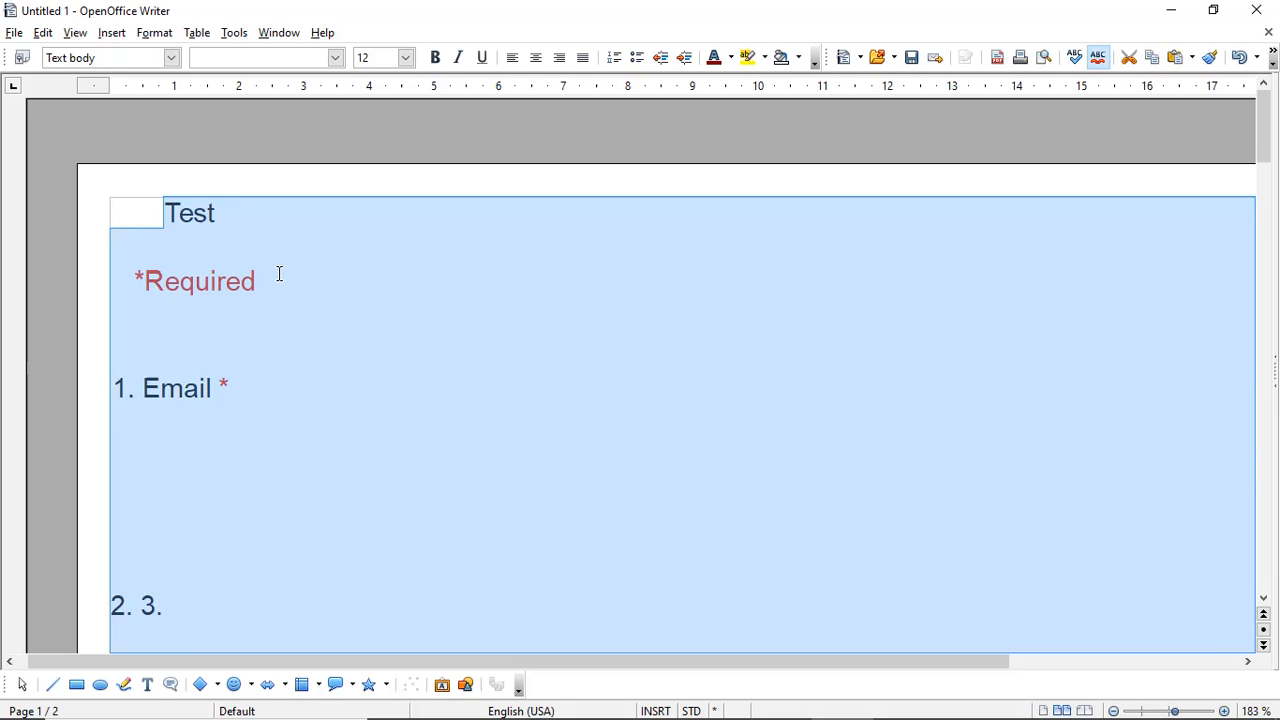
Step: Open the paragraph settings for the entire text and set the before-text, after-text and first-line indents to 0 cm
click(208, 285)
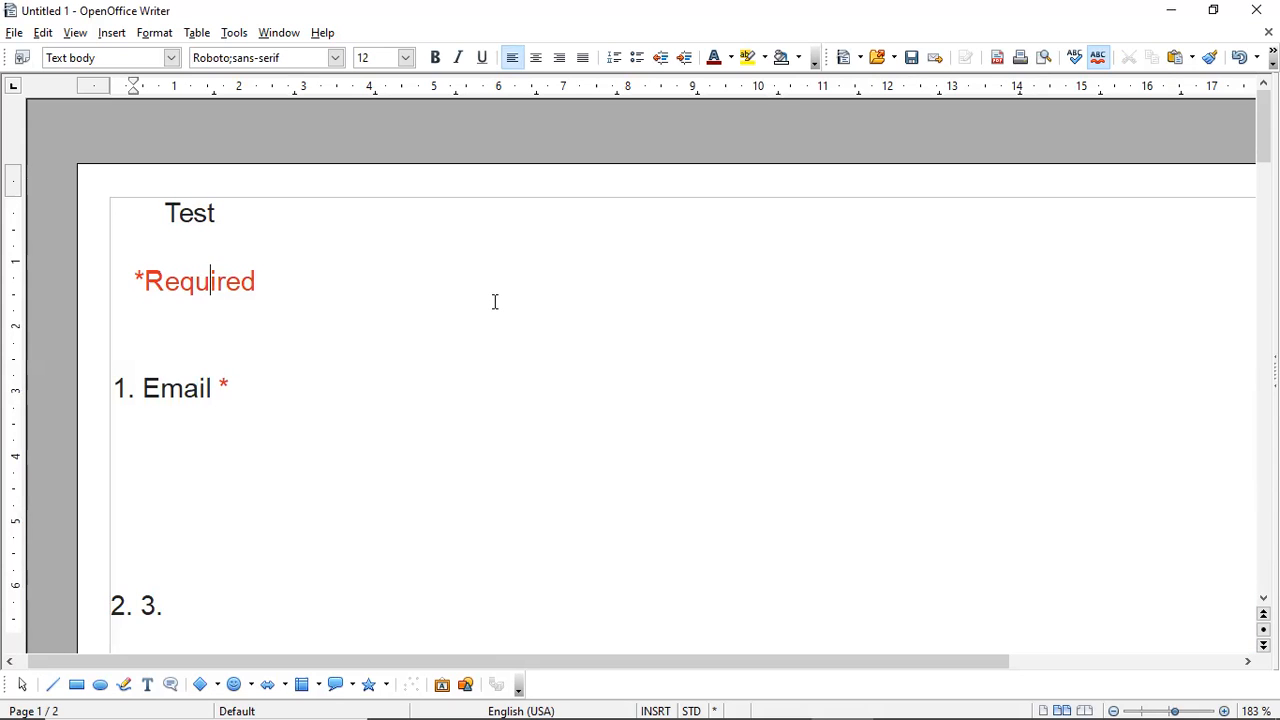
key(ctrl+a)
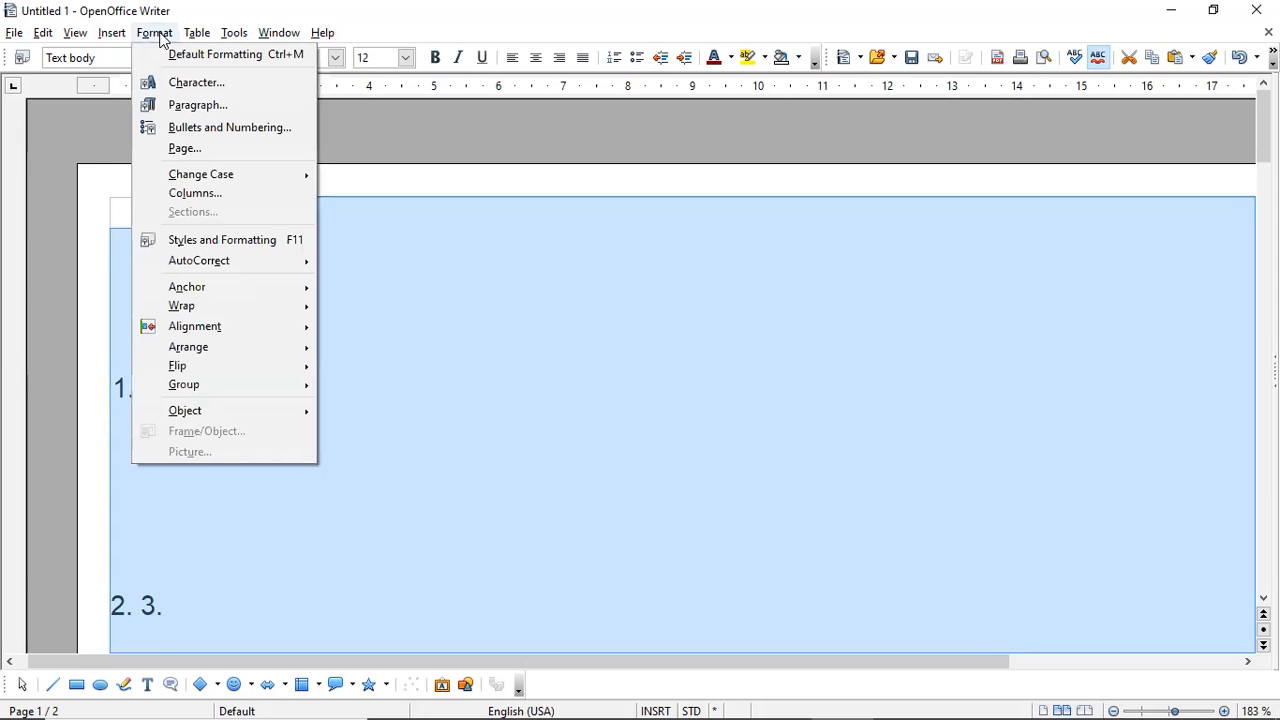
click(212, 107)
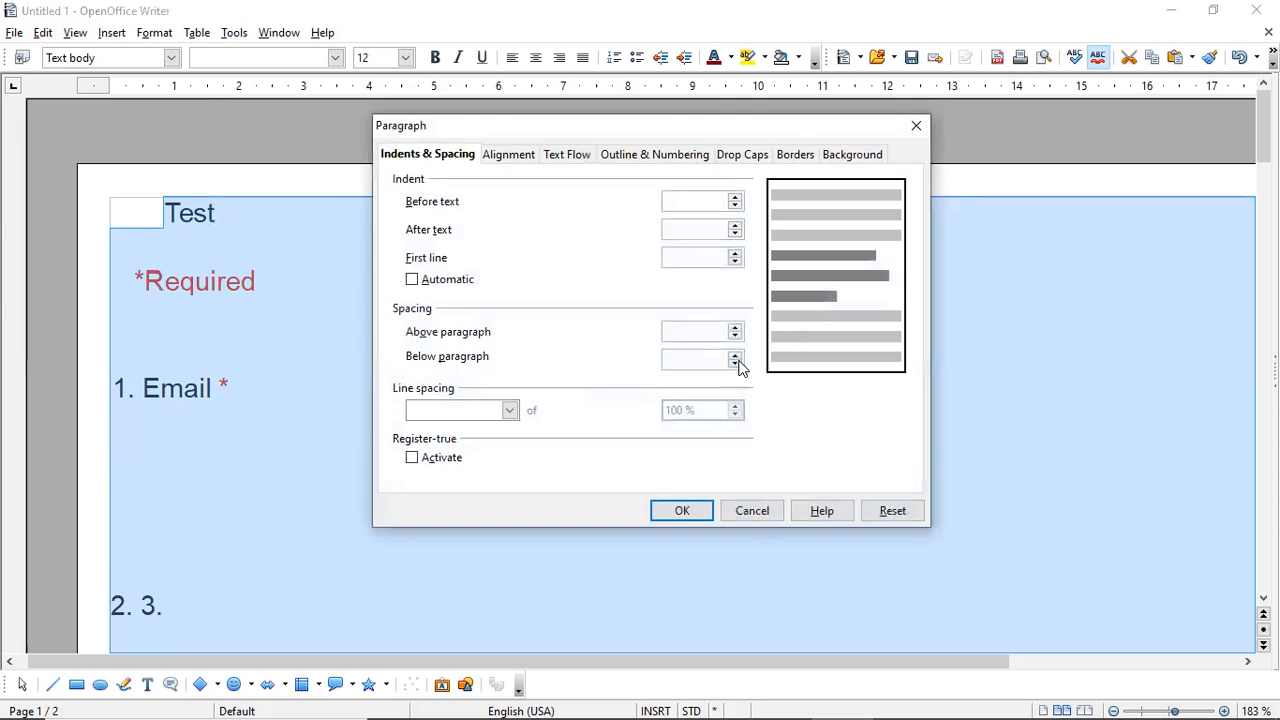
click(701, 202)
text(0)
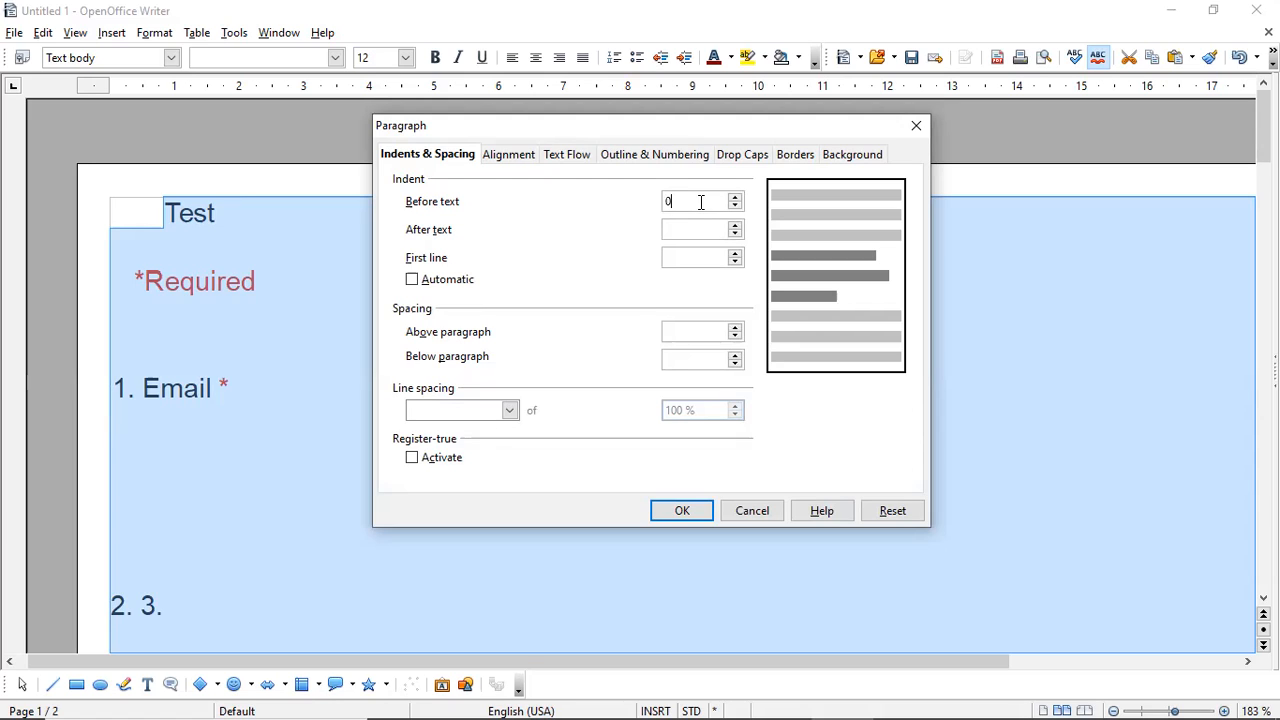
key(Tab)
text(0)
key(Tab)
text(0)
key(Tab)
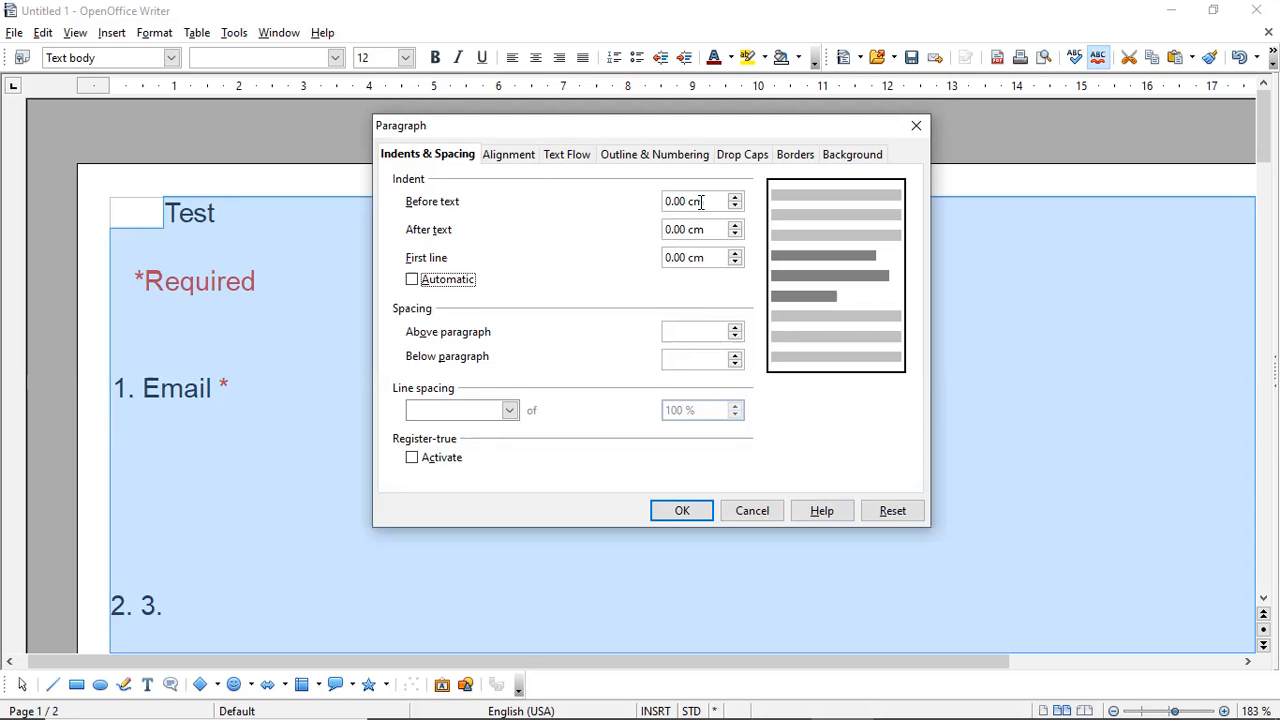
Step: Set the spacing above and below paragraphs to 0 cm and the line spacing to Single for the whole text
click(712, 337)
text(0)
key(Tab)
text(0)
key(Tab)
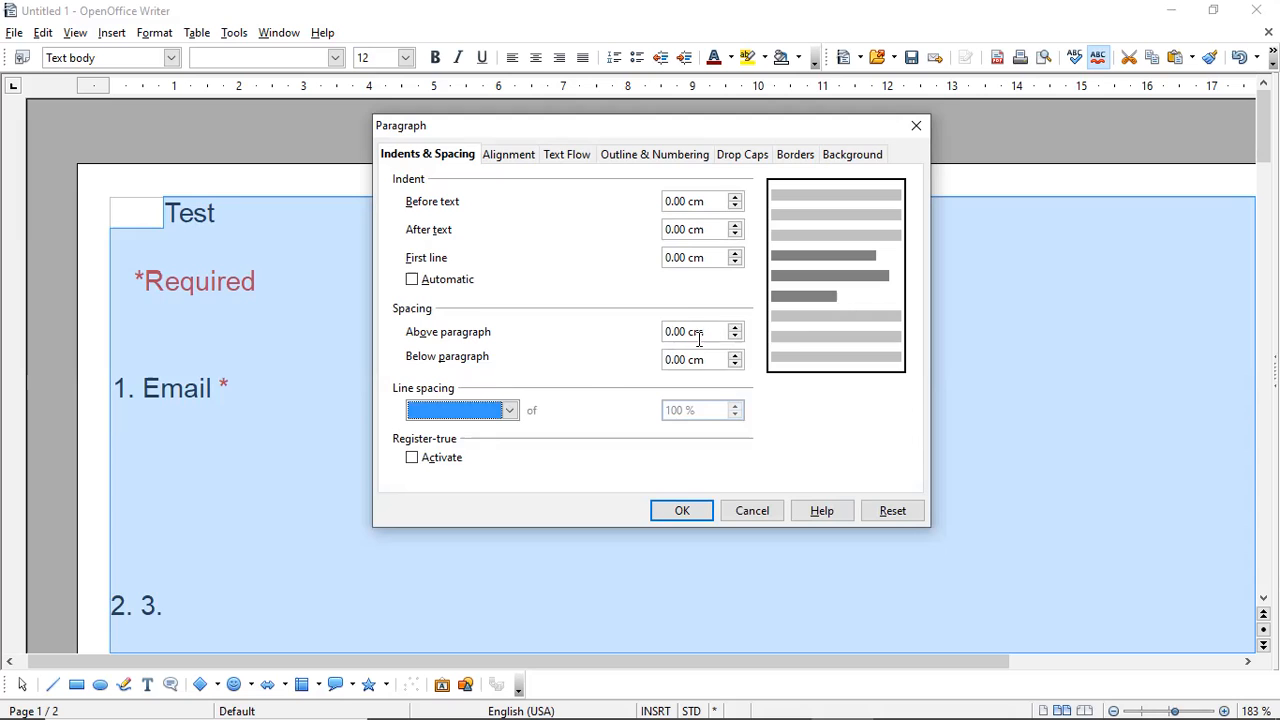
click(510, 411)
click(430, 428)
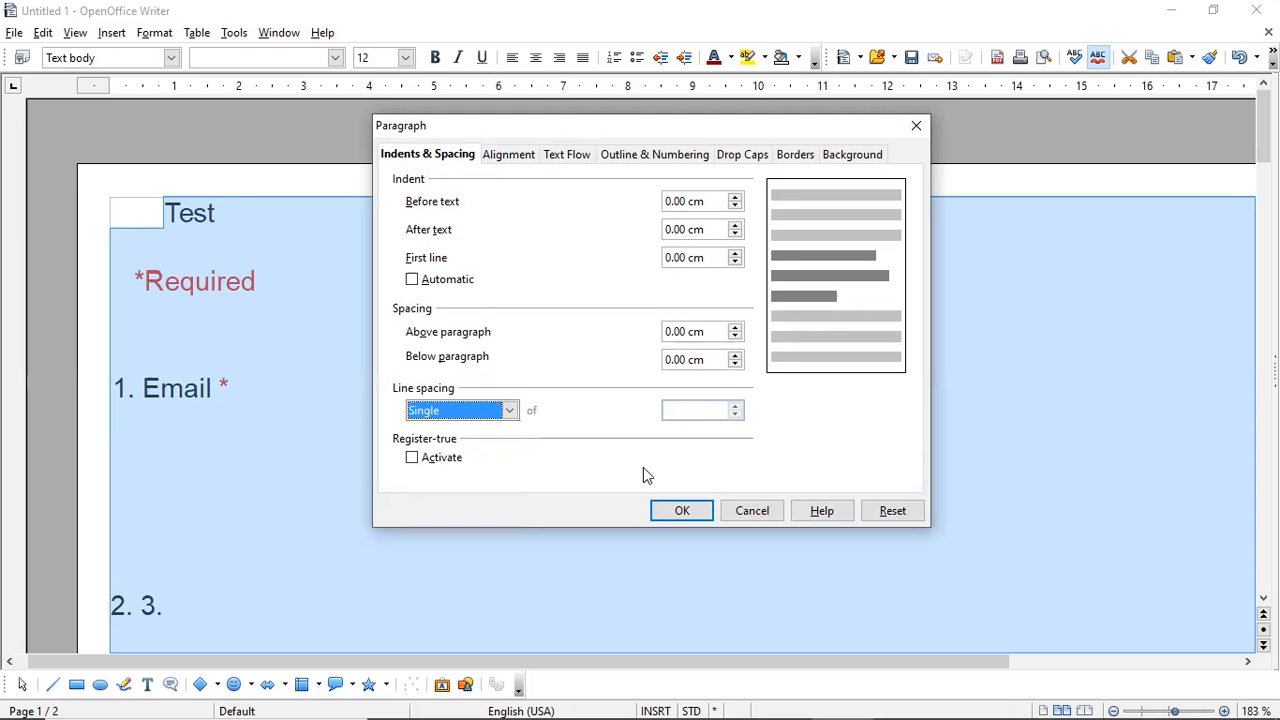
click(684, 510)
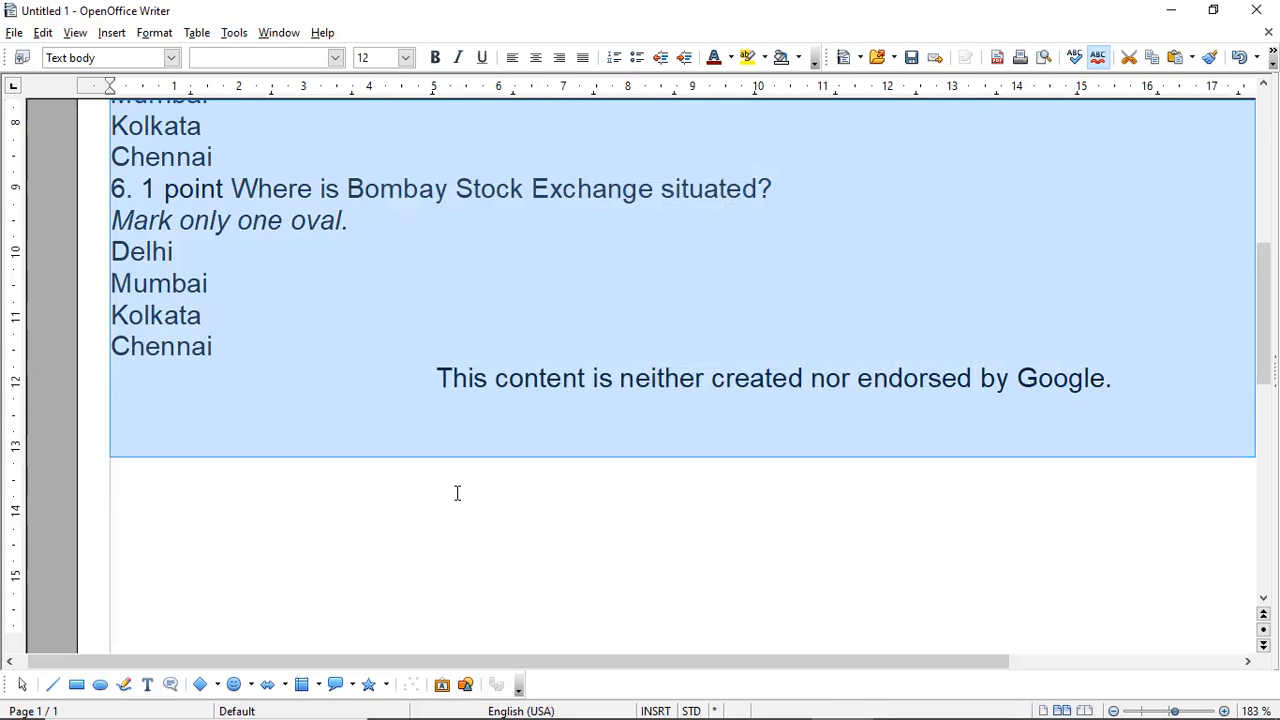
click(386, 498)
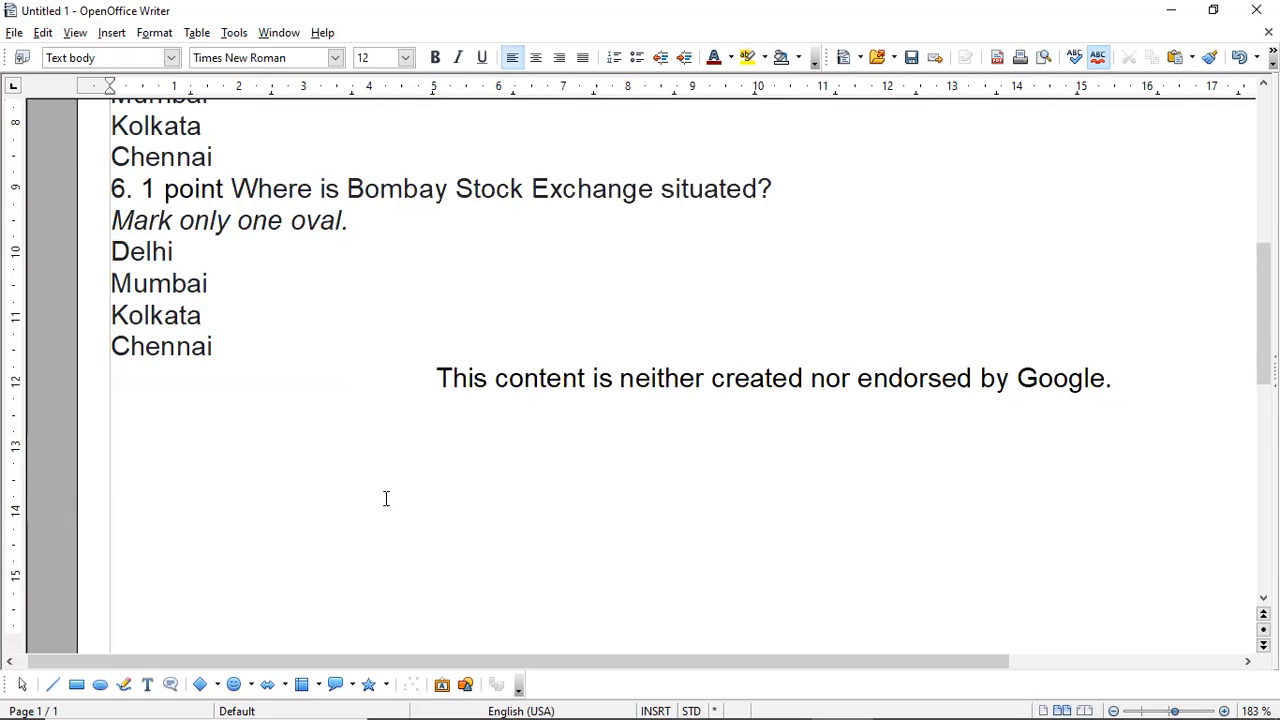
Step: Delete the lines from "*Required" through "Roll Number" below the Test title
scroll(386, 498, up, 6)
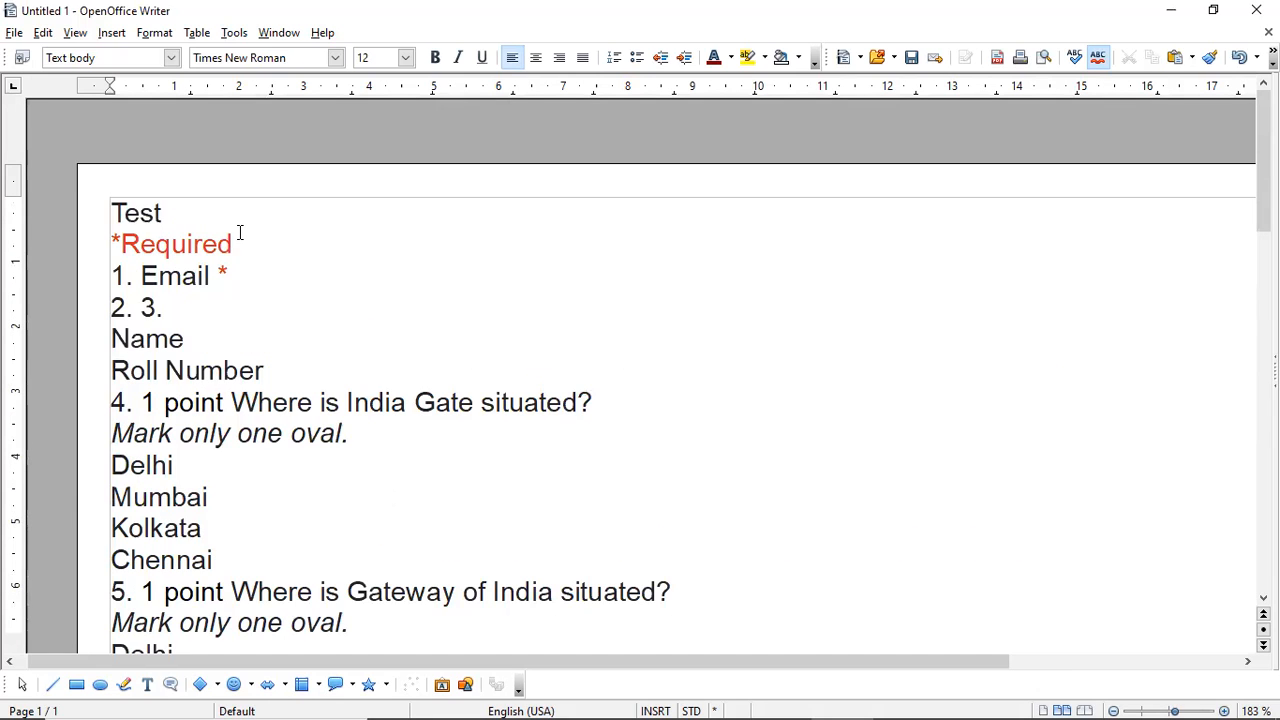
click(154, 245)
key(Home)
key(shift+End)
key(shift+Down)
key(shift+Down)
key(shift+Down)
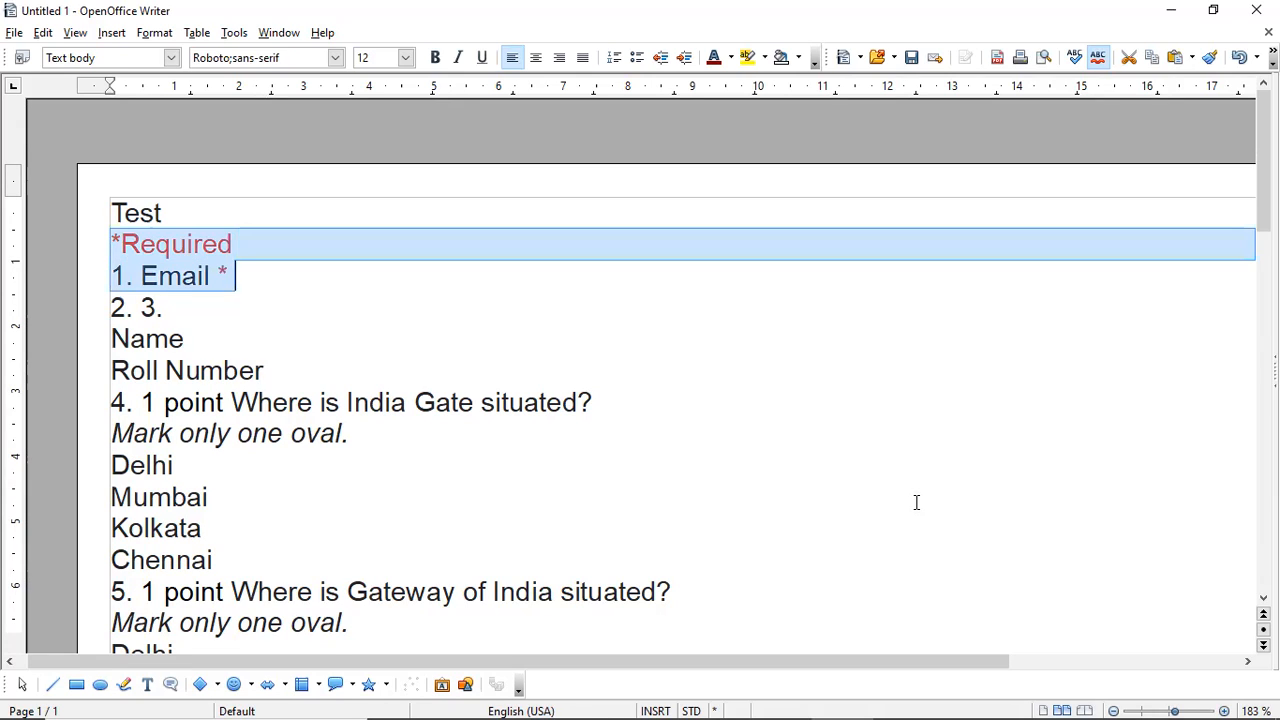
key(shift+Down)
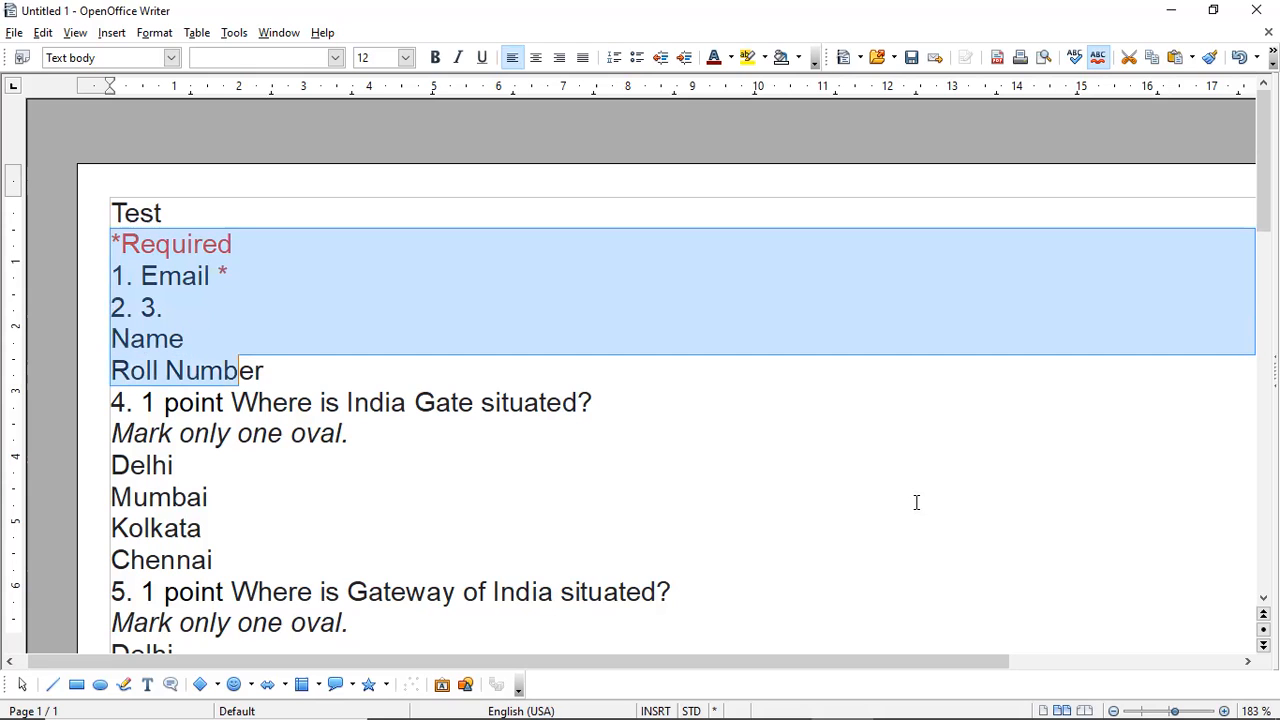
key(shift+End)
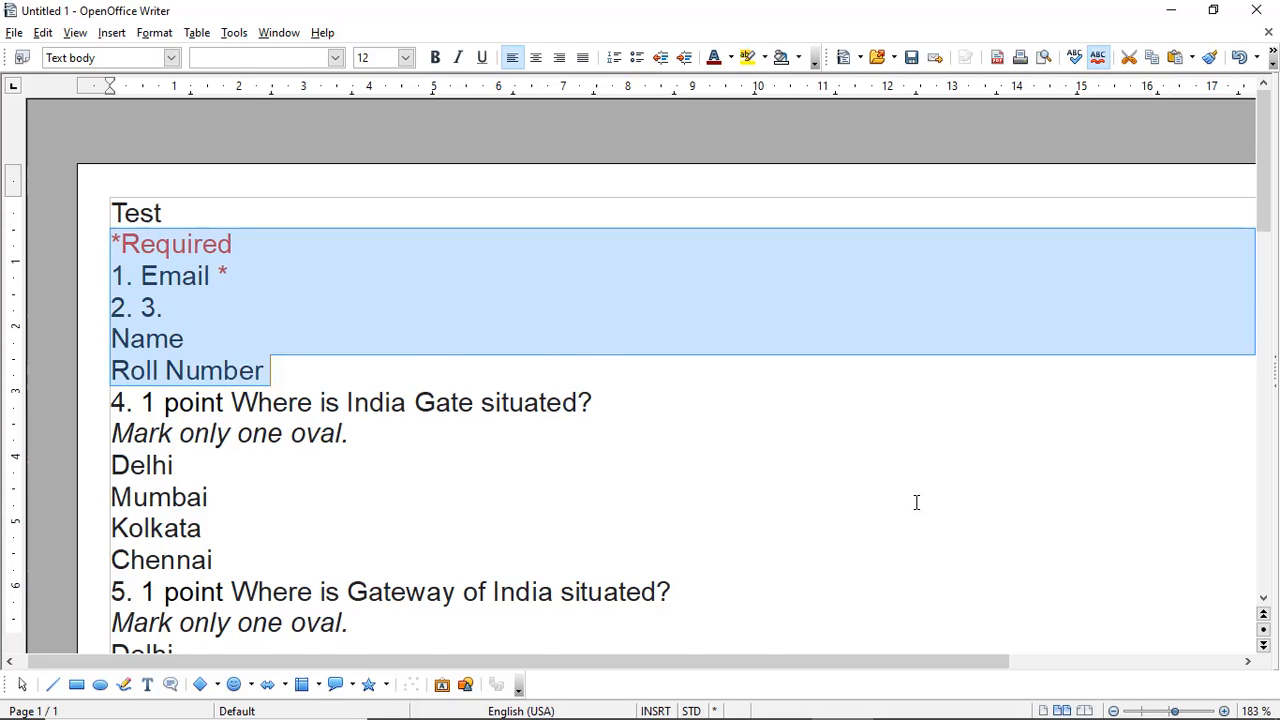
key(Delete)
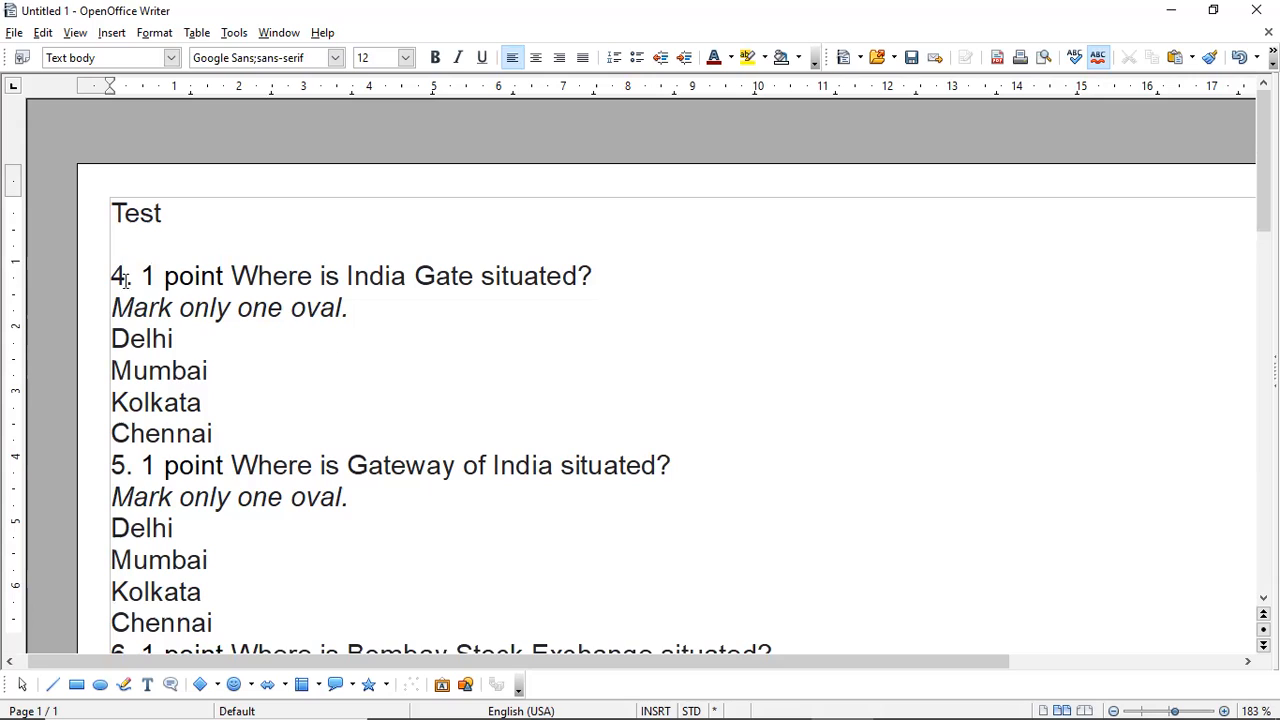
Step: Renumber the India Gate question as 1
click(125, 279)
key(BackSpace)
text(1)
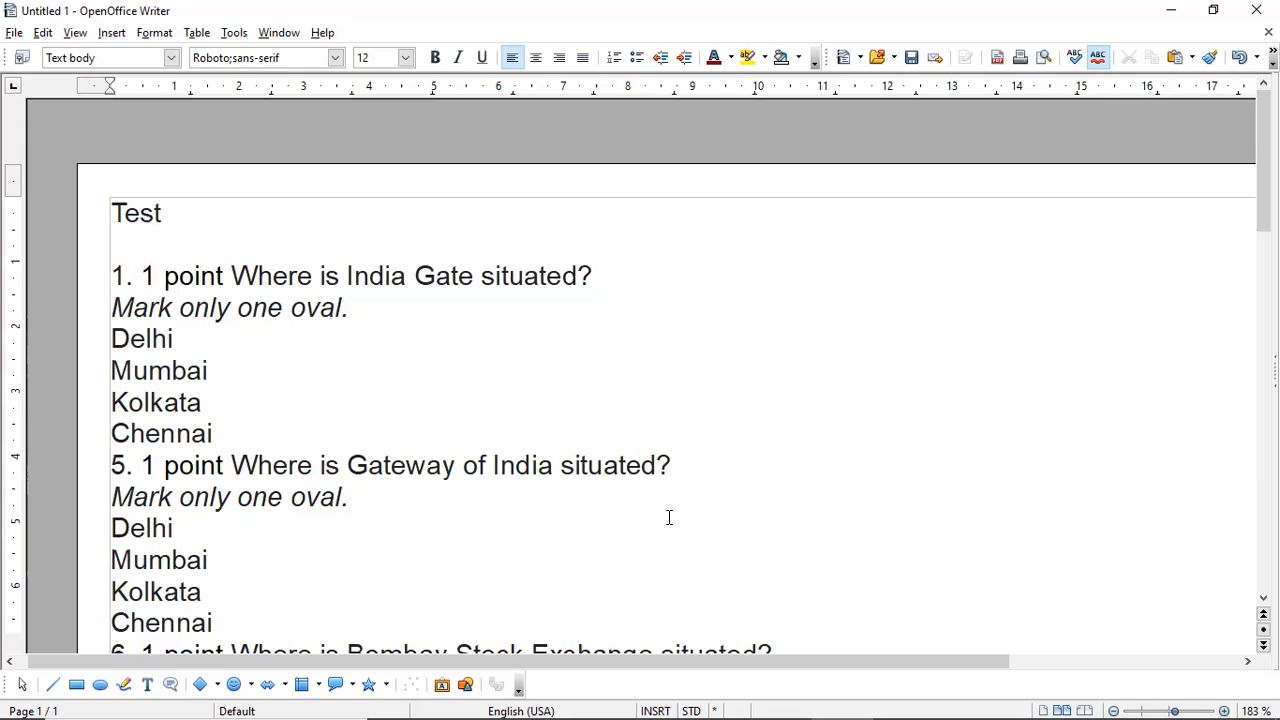
Step: Remove every occurrence of "1 point" from the document with Find & Replace, using an empty replacement
key(Right)
key(Right)
key(Right)
key(Left)
key(shift+Right)
key(shift+Right)
key(shift+Right)
key(shift+Right)
key(shift+Right)
key(shift+Right)
key(shift+Right)
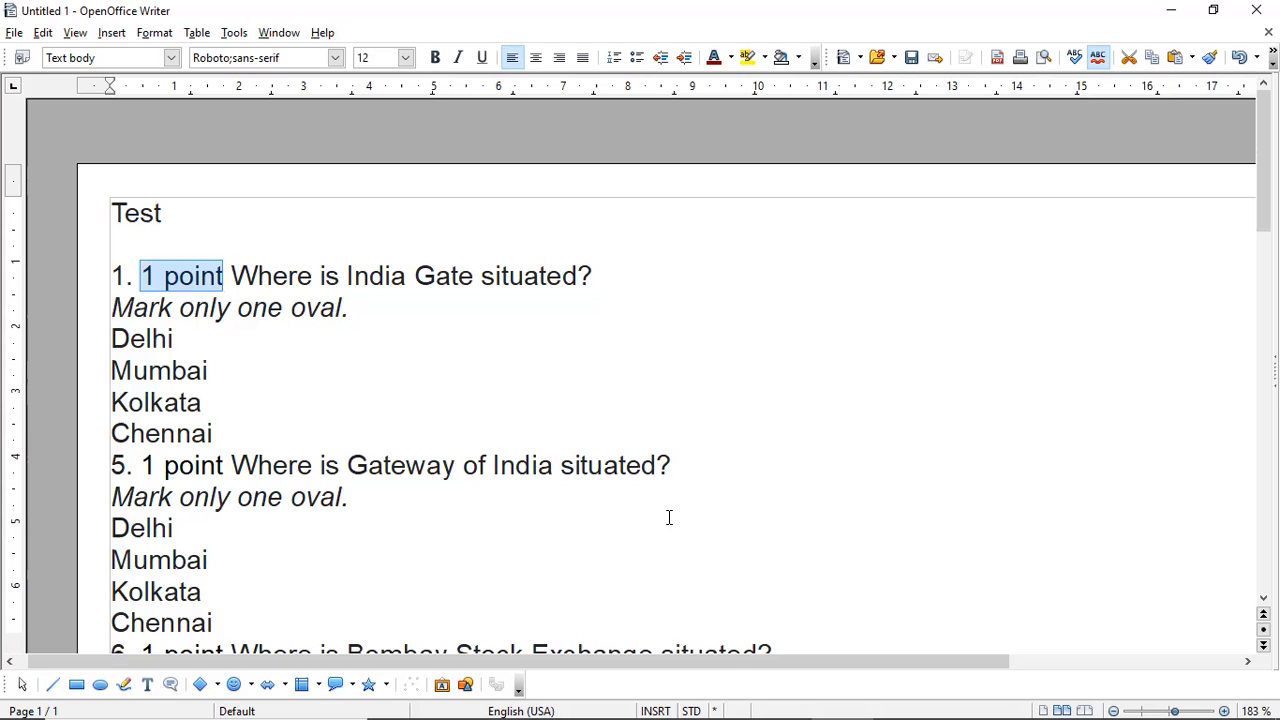
key(ctrl+h)
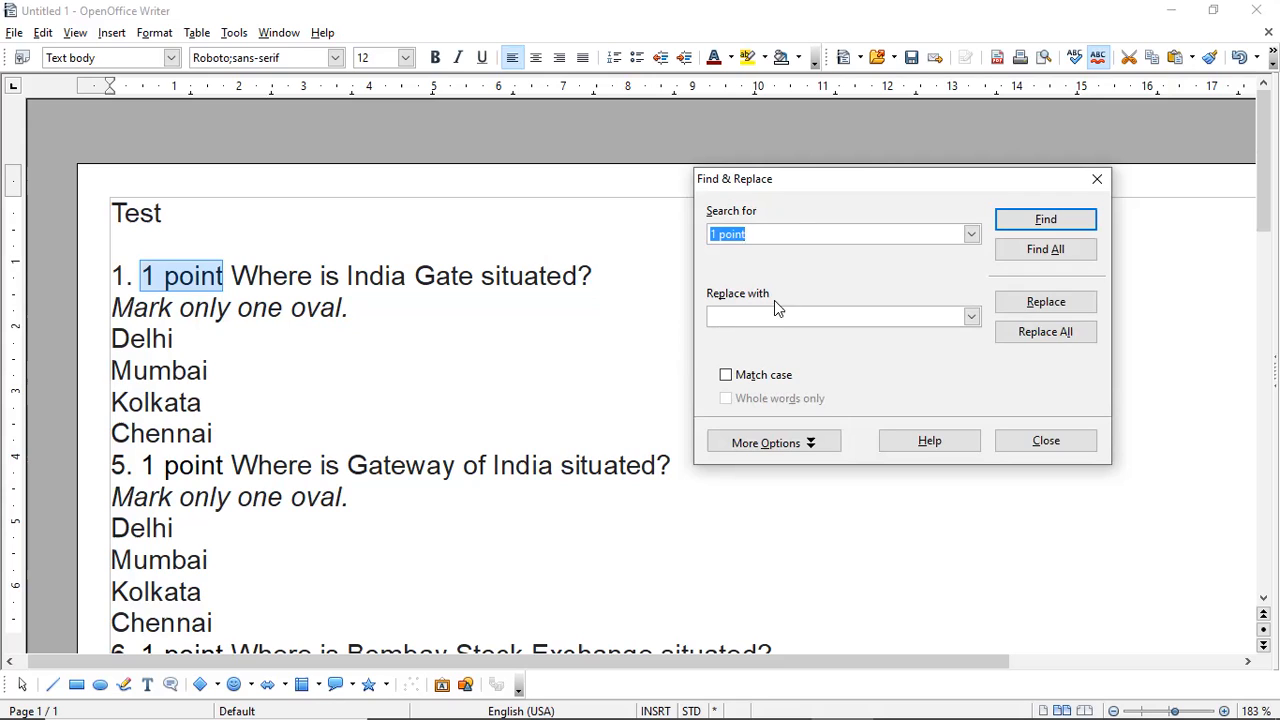
click(1045, 332)
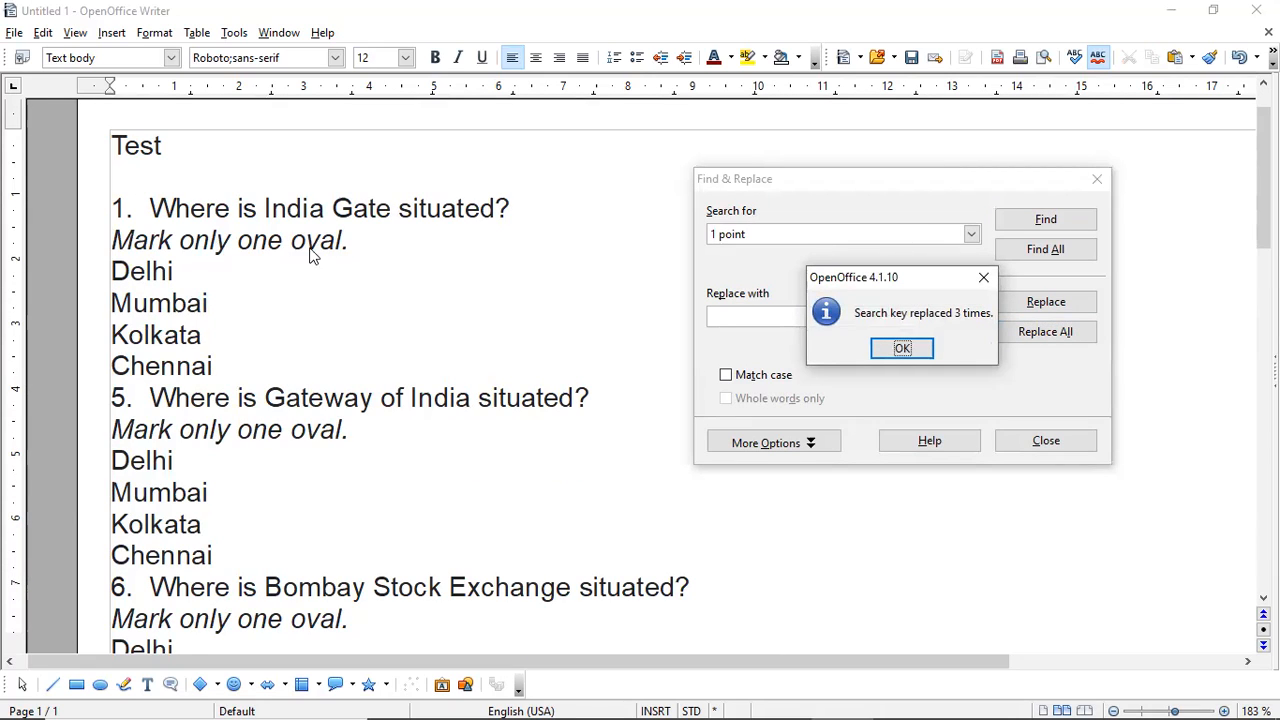
click(902, 348)
click(1040, 441)
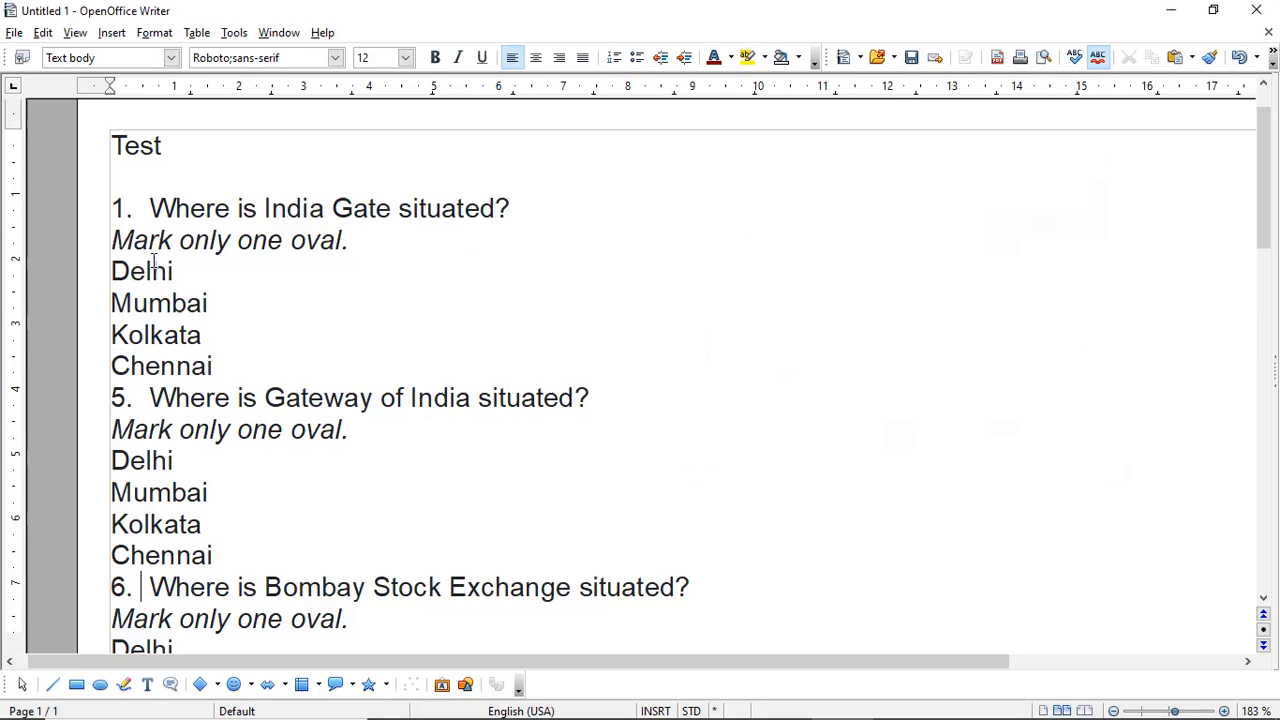
Step: Remove every "Mark only one oval." instruction from the document with Find & Replace, using an empty replacement
click(158, 240)
key(Left)
key(Left)
key(Left)
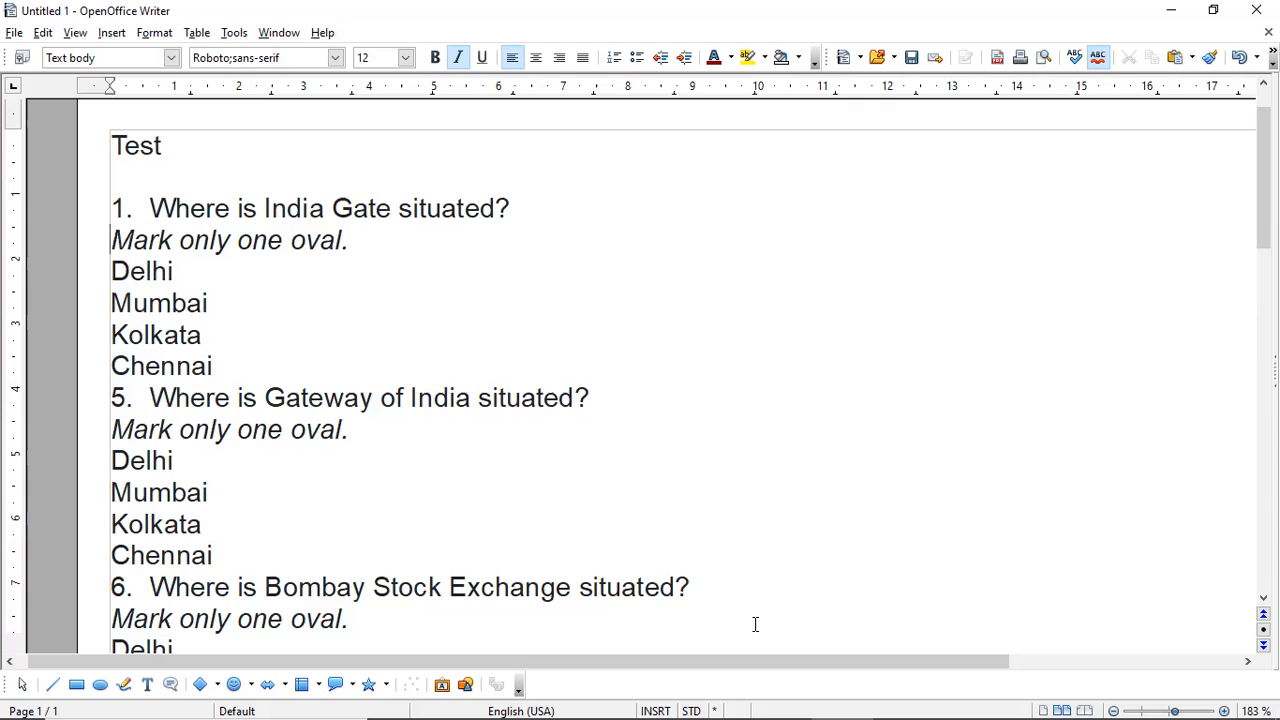
key(shift+End)
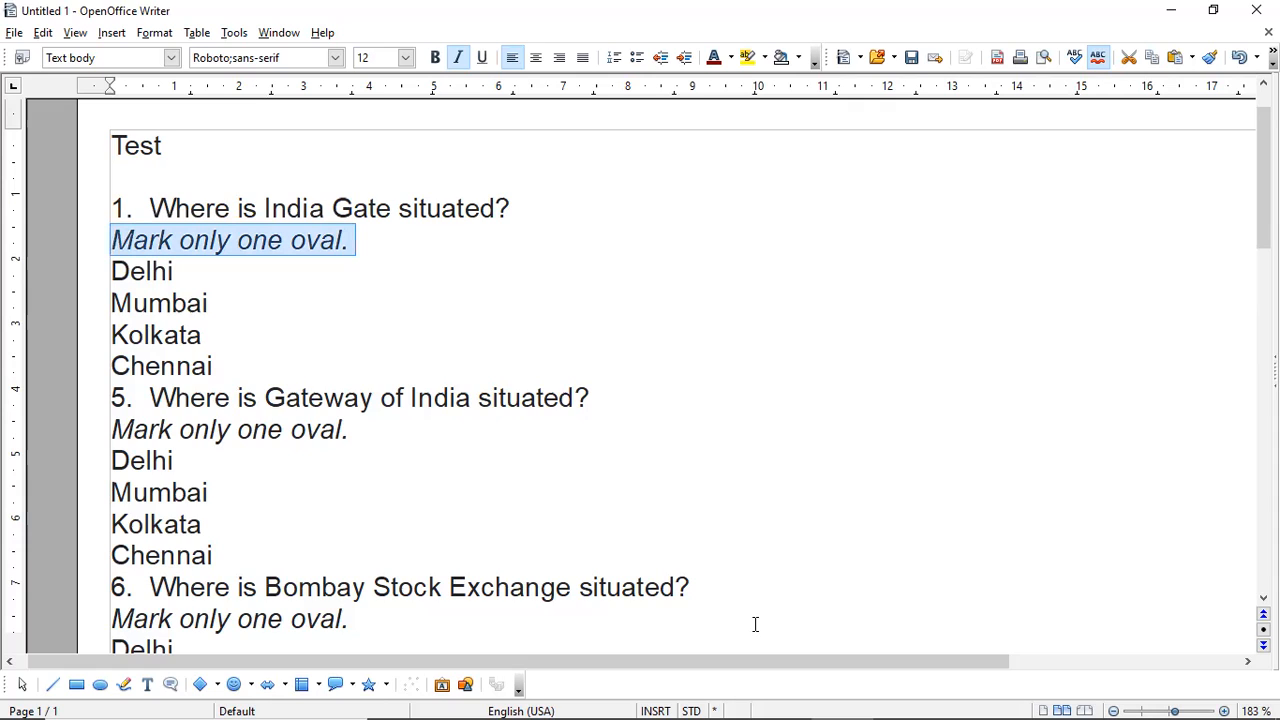
key(ctrl+h)
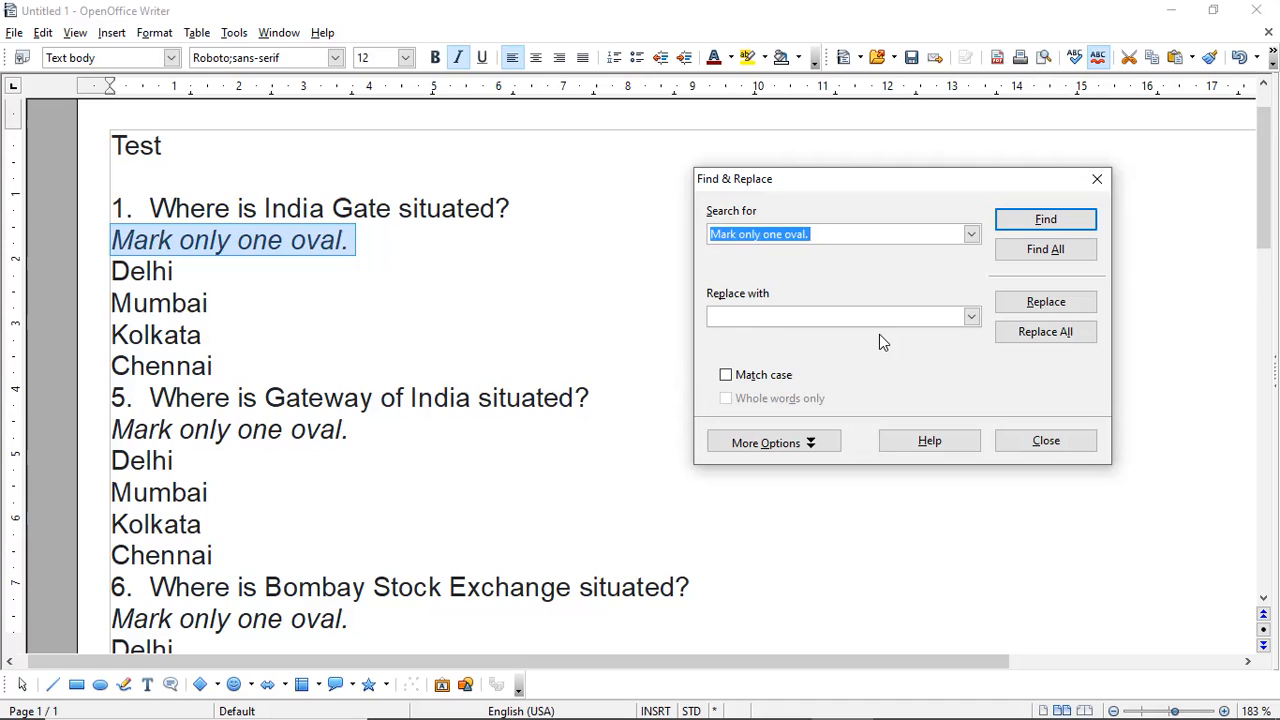
click(1072, 338)
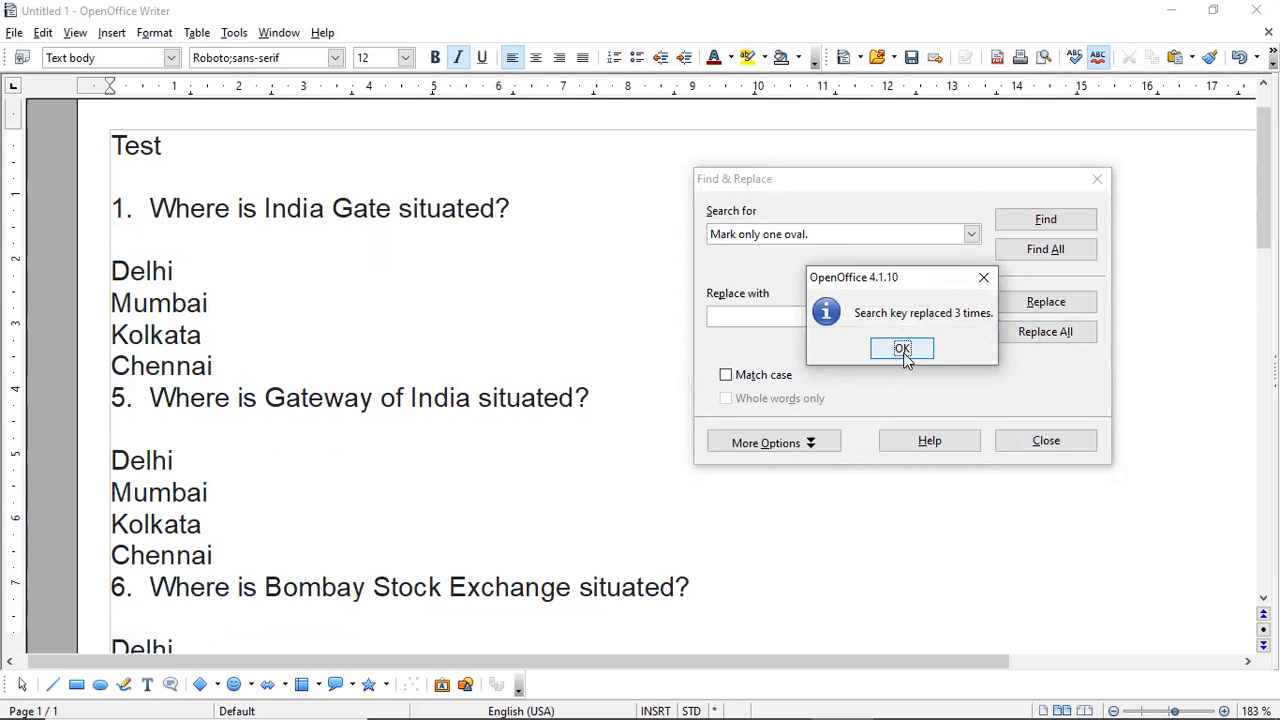
click(903, 349)
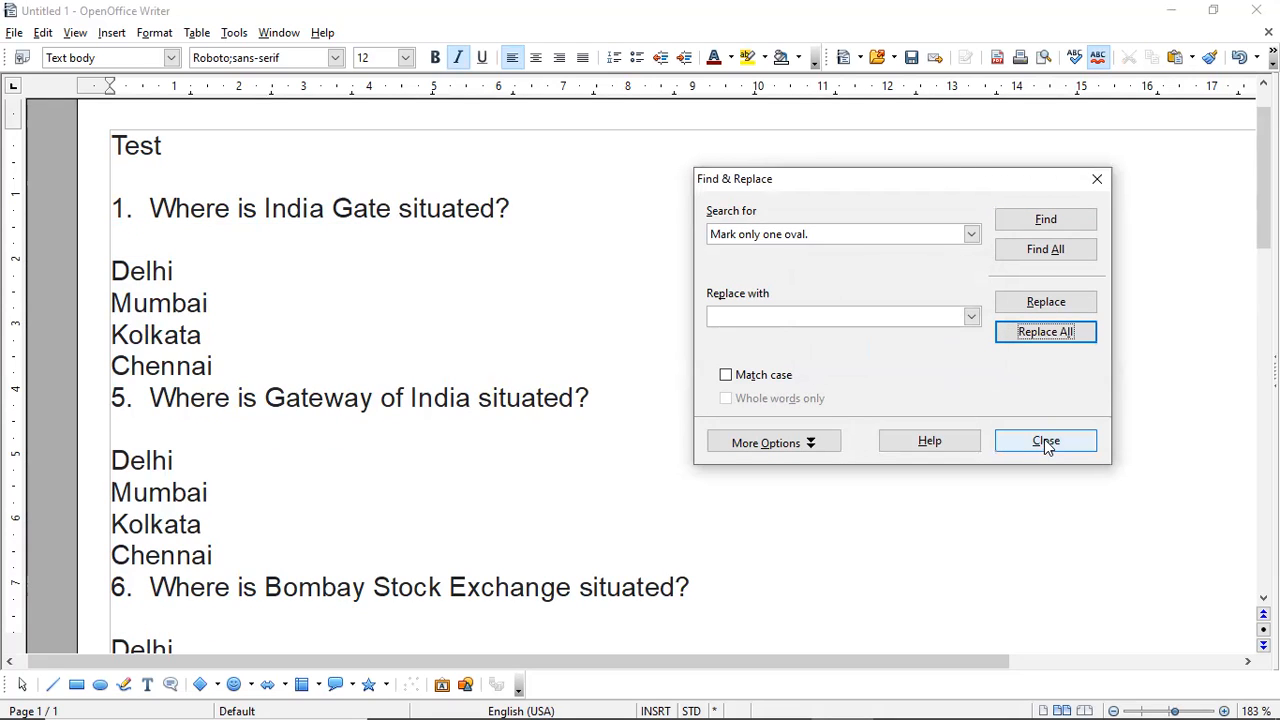
click(1045, 441)
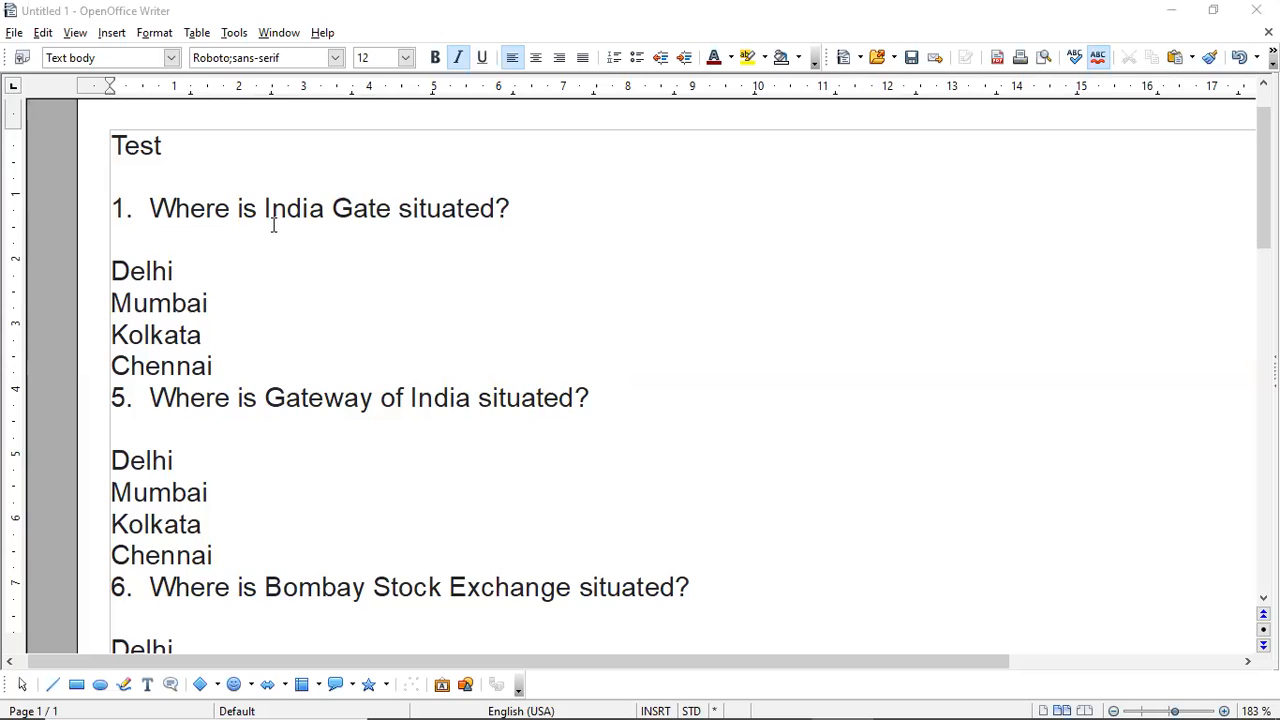
Step: Place Delhi and Mumbai on one indented line under question 1, labelled "A." and "B."
click(151, 234)
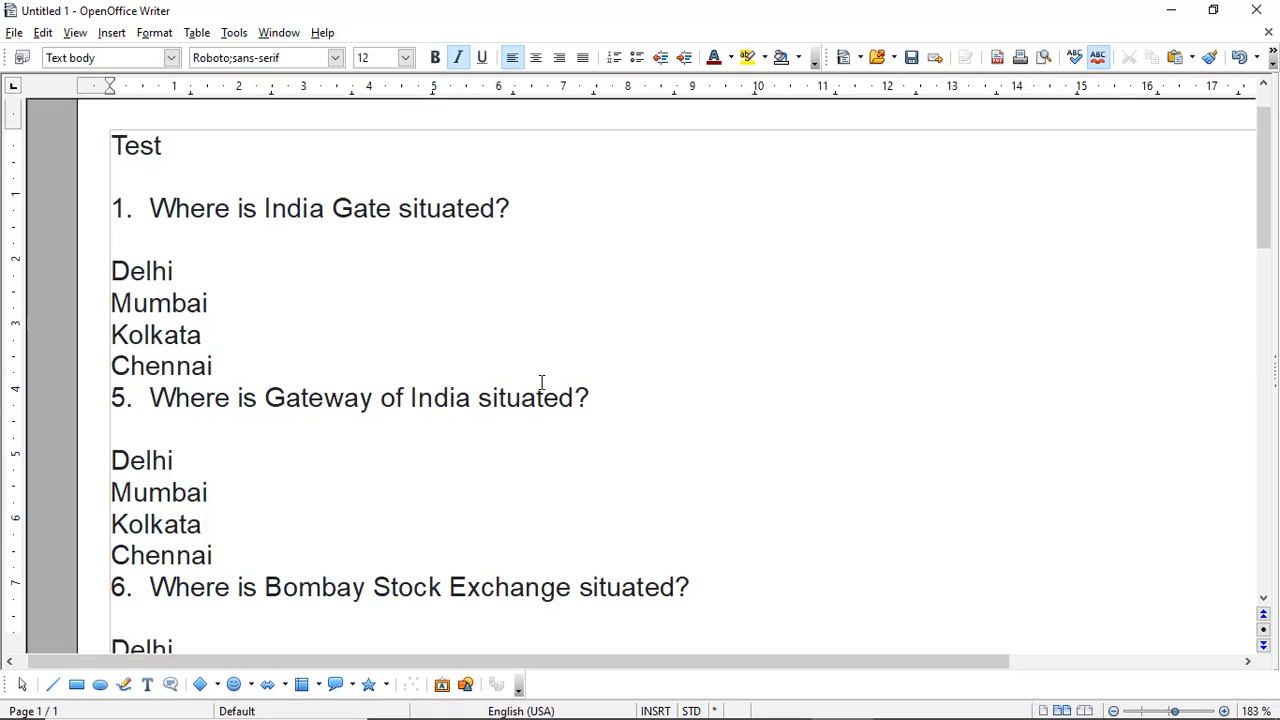
text(A.)
key(Delete)
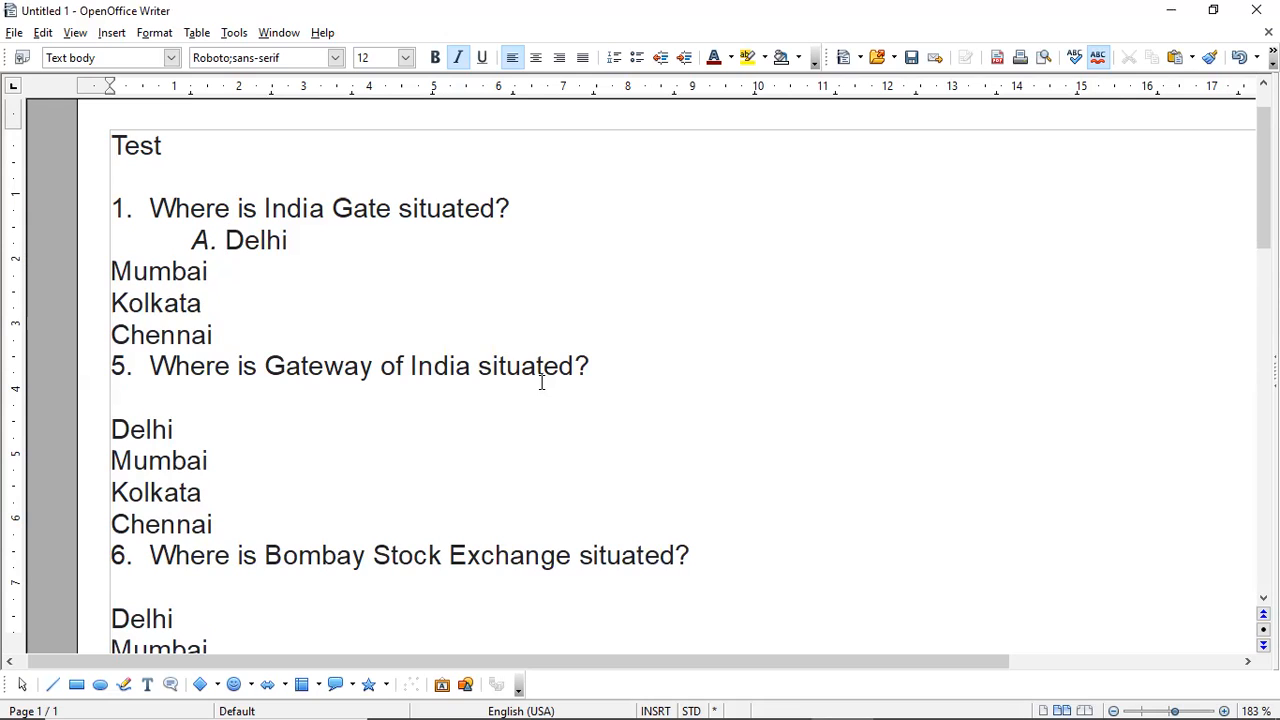
key(End)
key(Tab)
text(B.)
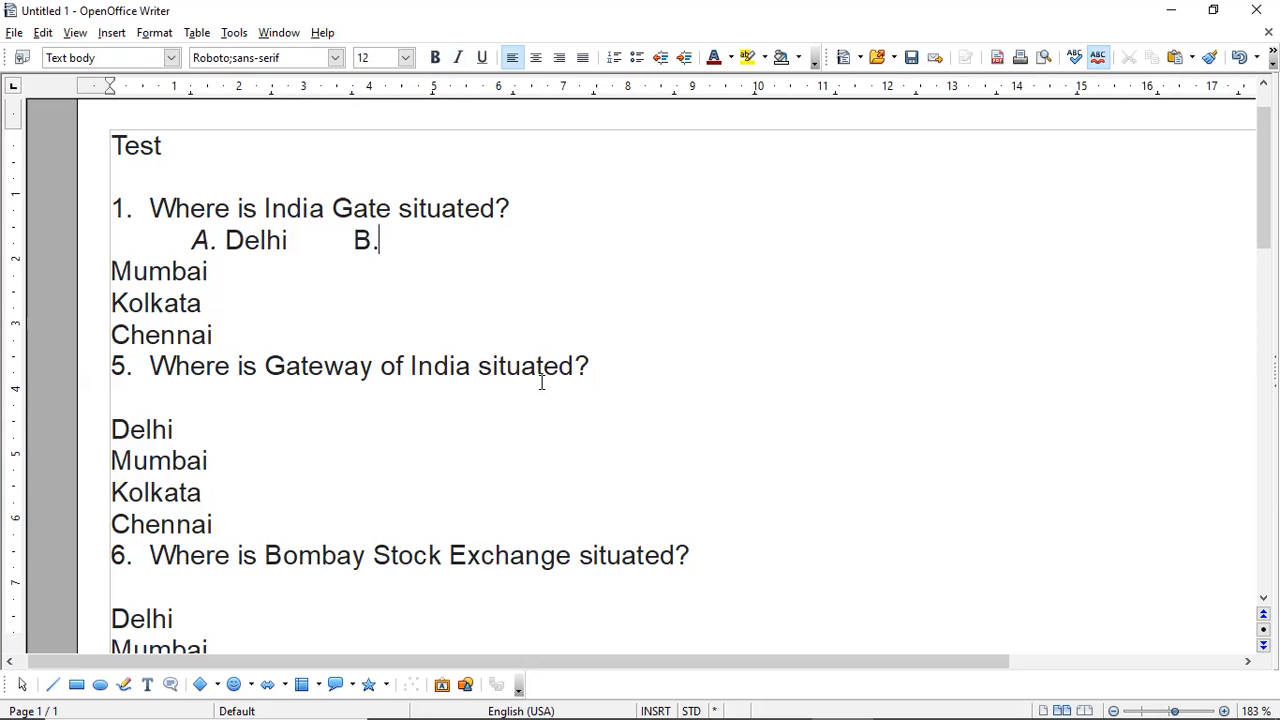
key(Delete)
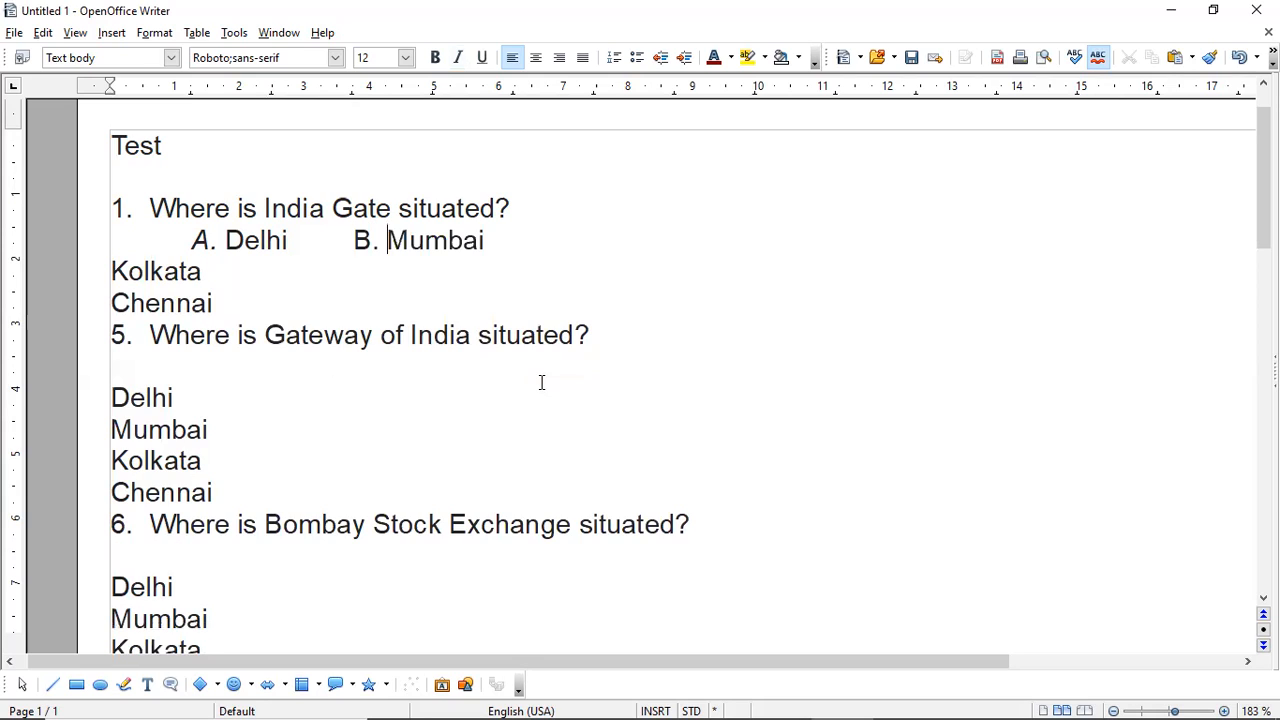
Step: Bring Kolkata and Chennai up onto question 1's option line, tab-separated and labelled "C." and "D."
key(End)
key(Tab)
text(C.)
key(Delete)
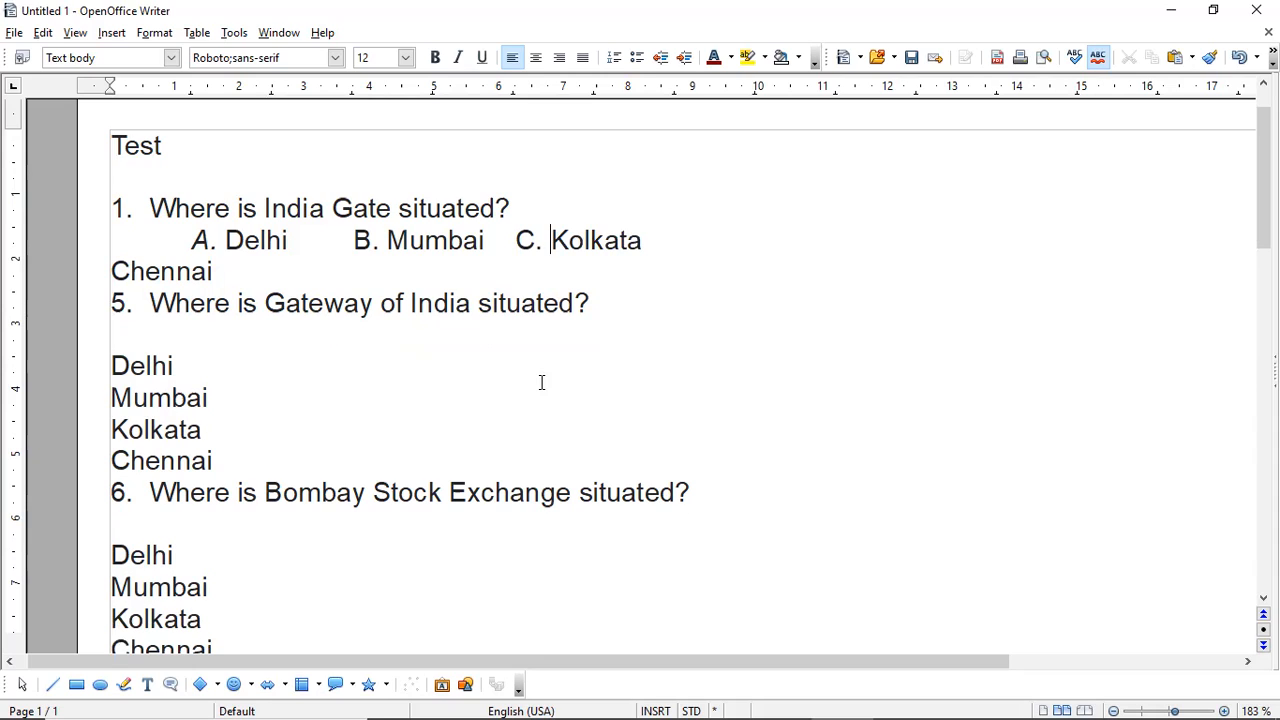
key(End)
key(Tab)
text(D.)
key(Delete)
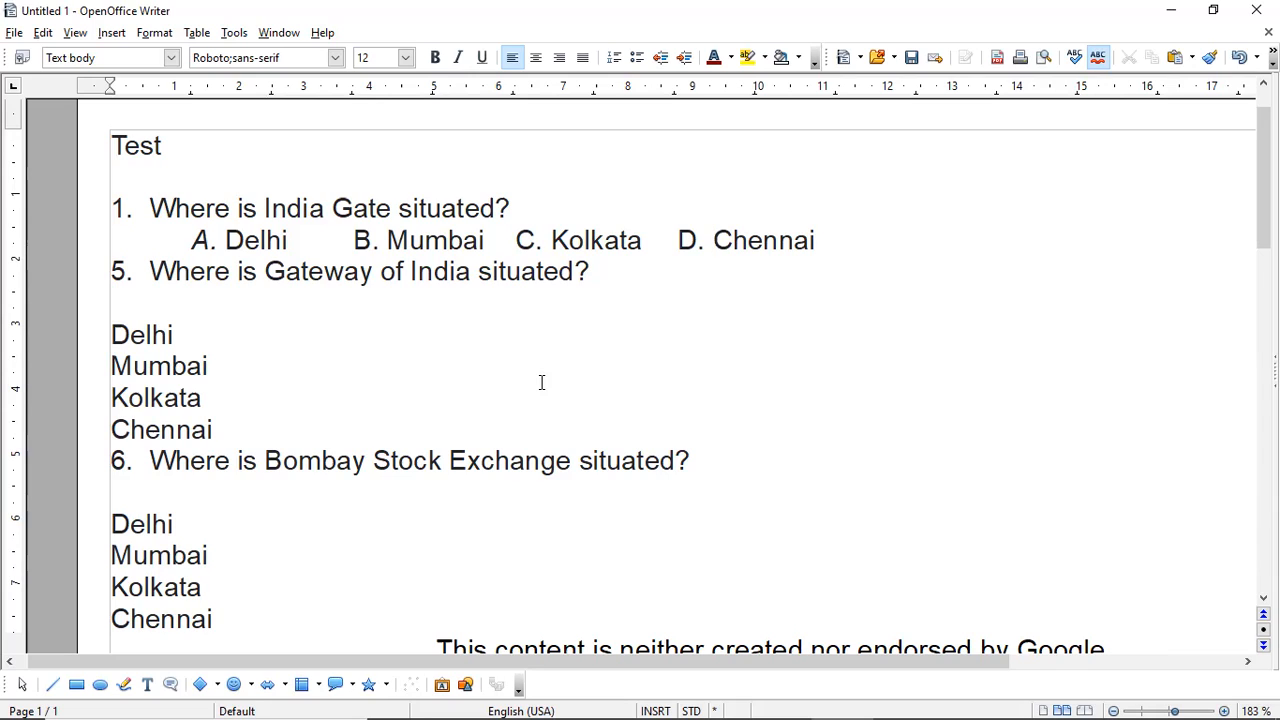
Step: Renumber the Gateway of India question as 2
click(121, 270)
key(BackSpace)
text(2)
Step: Place Delhi and Mumbai on one indented line under question 2, labelled "A." and "B."
key(Down)
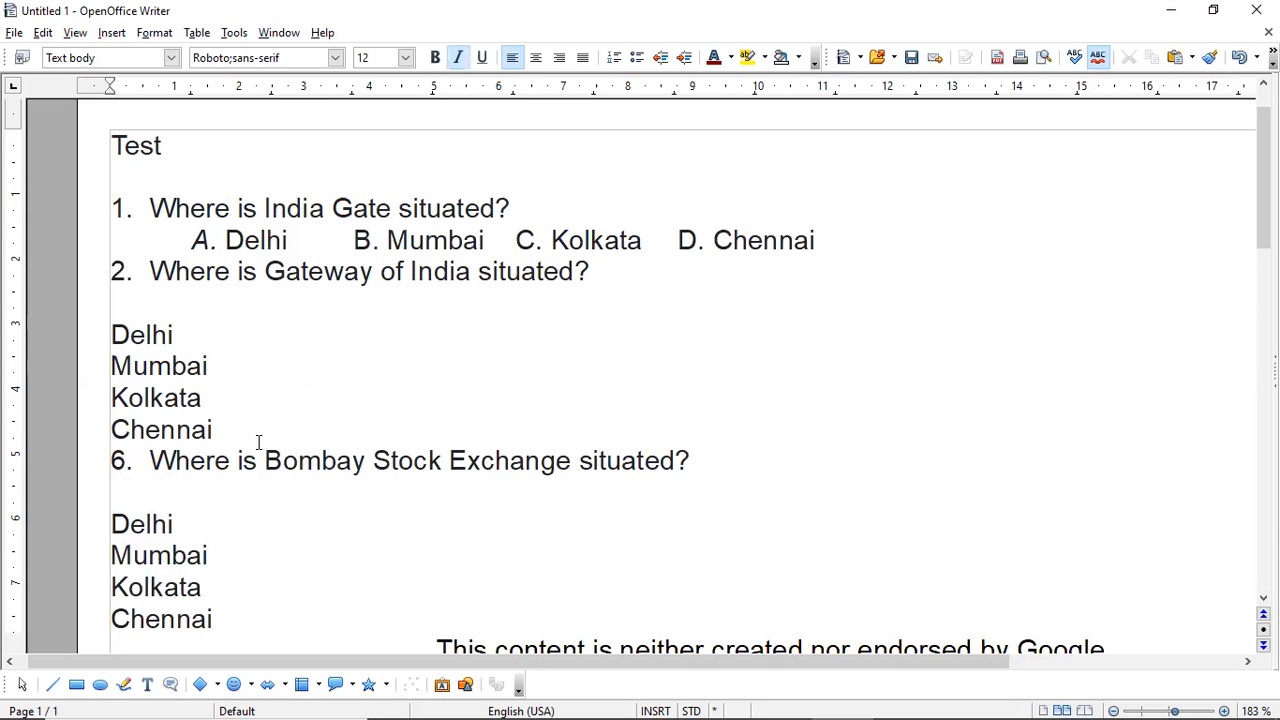
text(A.)
key(Delete)
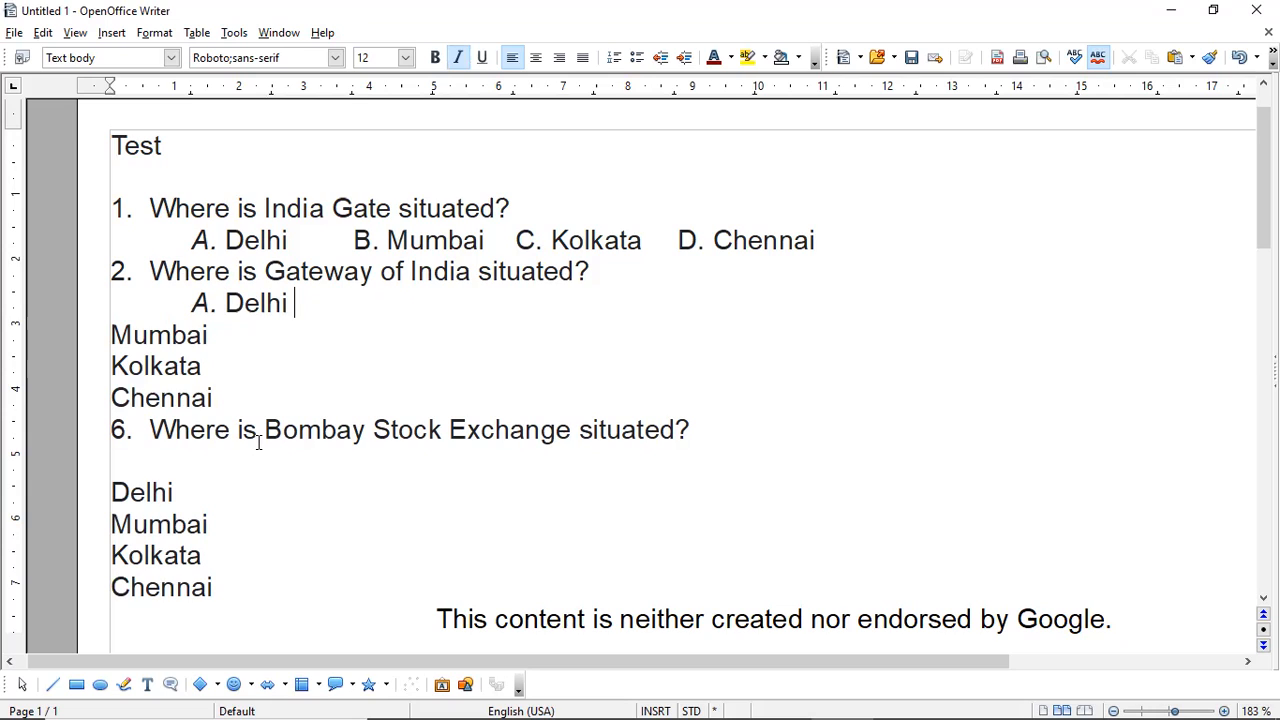
key(ctrl+i)
key(Tab)
text(B.)
key(Delete)
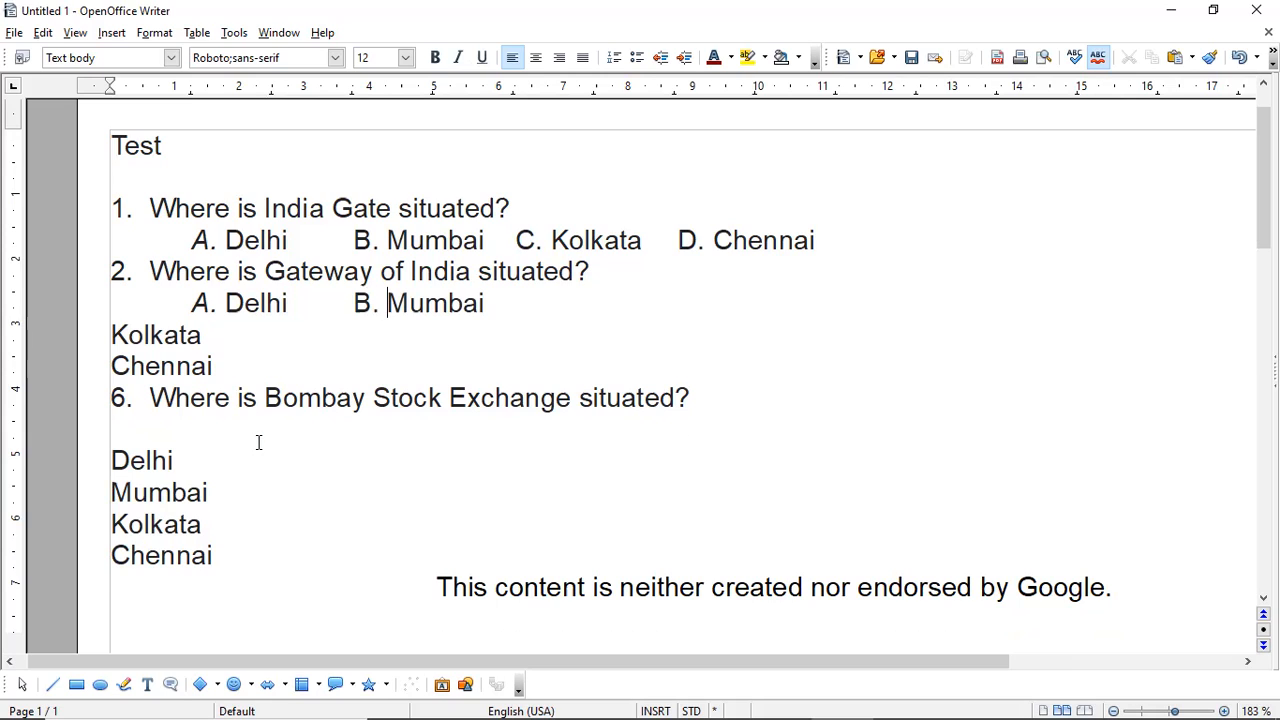
Step: Bring Kolkata and Chennai up onto question 2's option line, tab-separated and labelled "C." and "D."
key(End)
text(C.)
key(Delete)
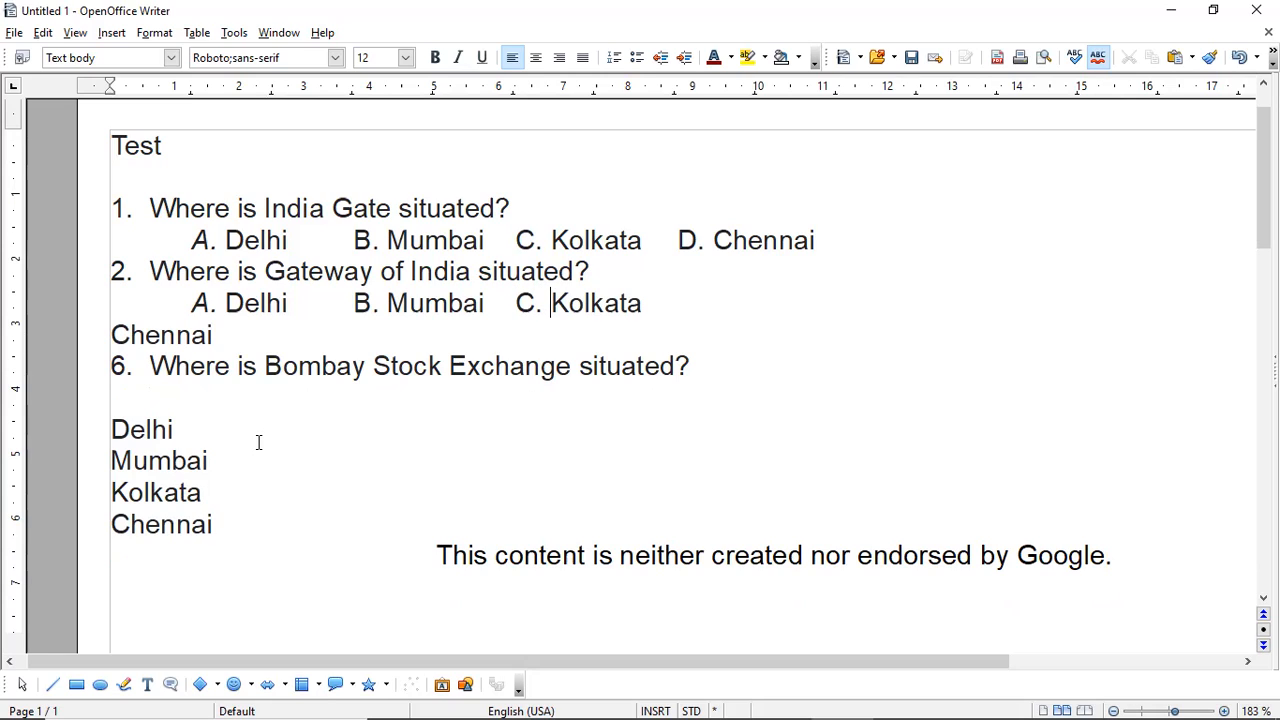
key(Tab)
text(D.)
key(Delete)
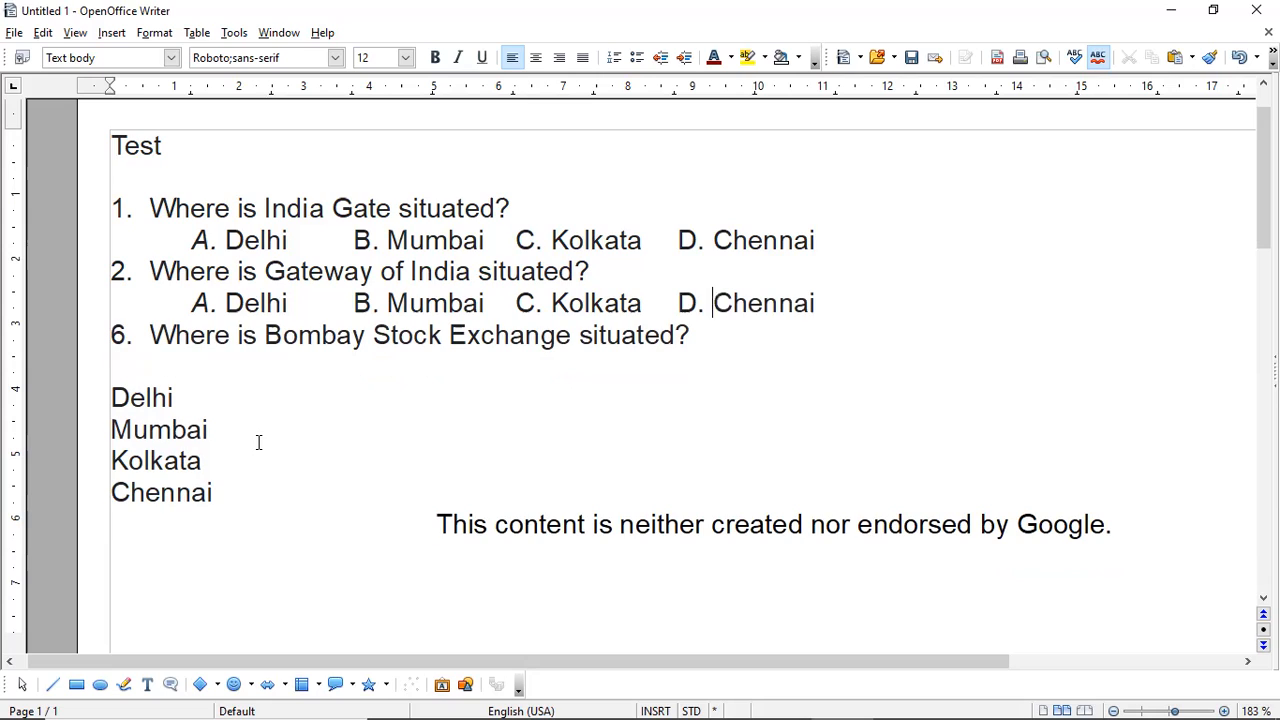